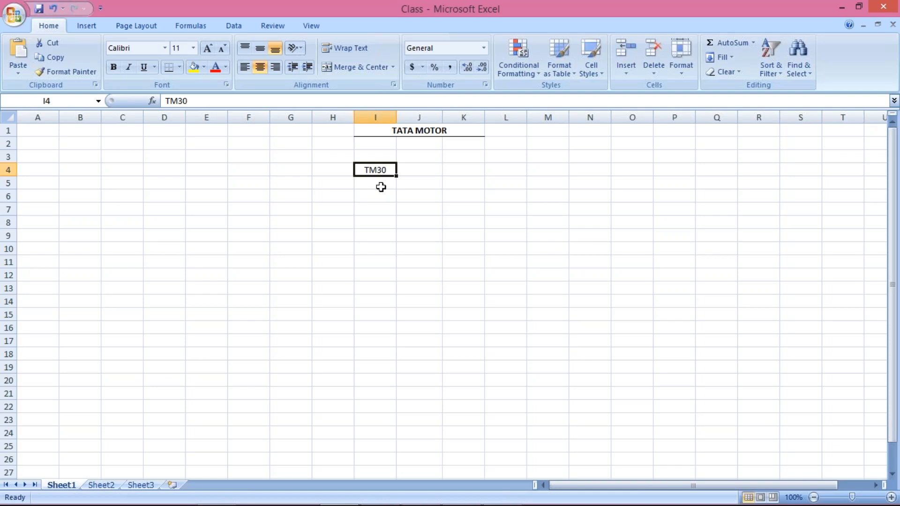
Step: Enter the payment term TM45 in cell I5, directly below TM30
{"action": "left_click", "coordinate": [380, 184]}
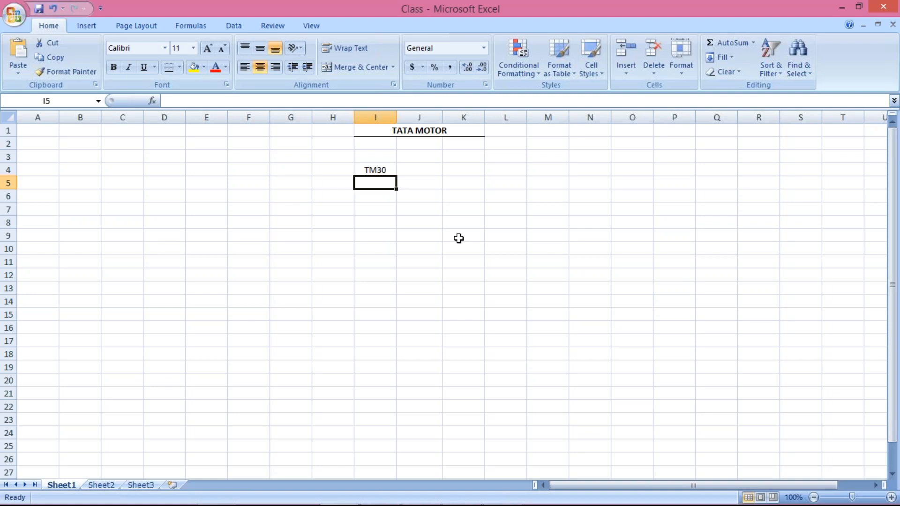
{"action": "type", "text": "TM45"}
{"action": "key", "text": "Return"}
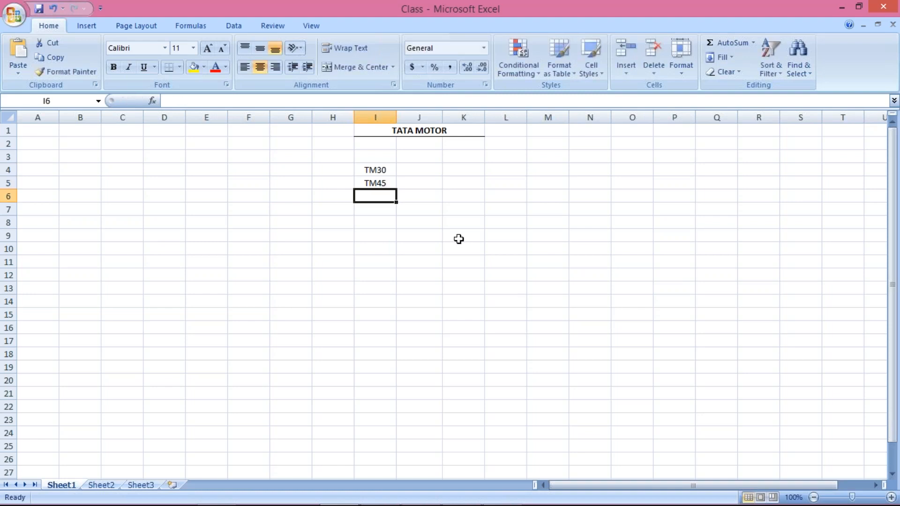
{"action": "left_click", "coordinate": [376, 169]}
{"action": "left_click", "coordinate": [377, 192]}
{"action": "left_click", "coordinate": [373, 172]}
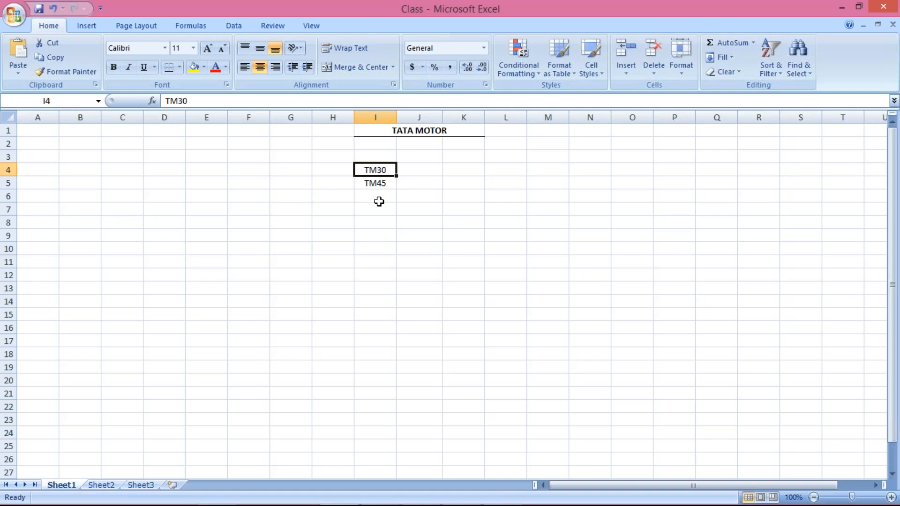
{"action": "left_click", "coordinate": [380, 184]}
{"action": "left_click", "coordinate": [374, 172]}
{"action": "left_click", "coordinate": [375, 183]}
{"action": "key", "text": "Up"}
{"action": "left_click", "coordinate": [370, 184]}
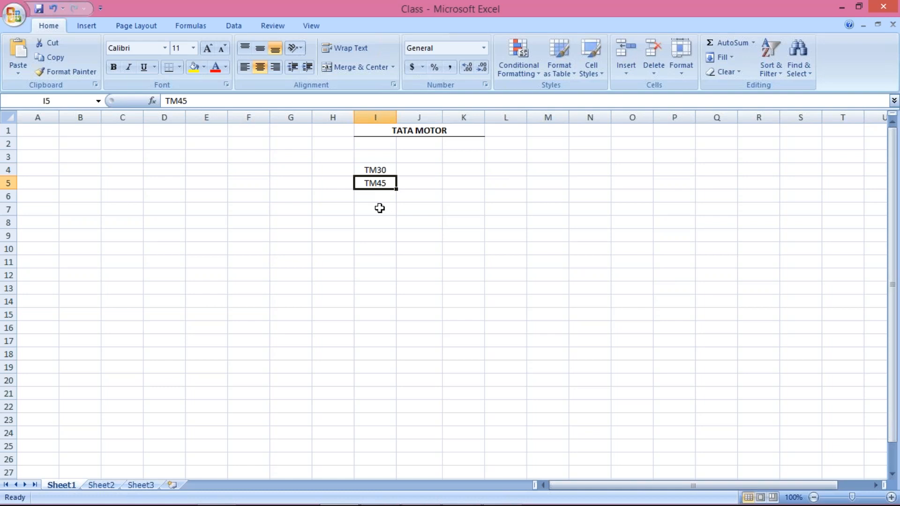
{"action": "left_click", "coordinate": [373, 172]}
{"action": "left_click", "coordinate": [374, 184]}
{"action": "left_click", "coordinate": [371, 170]}
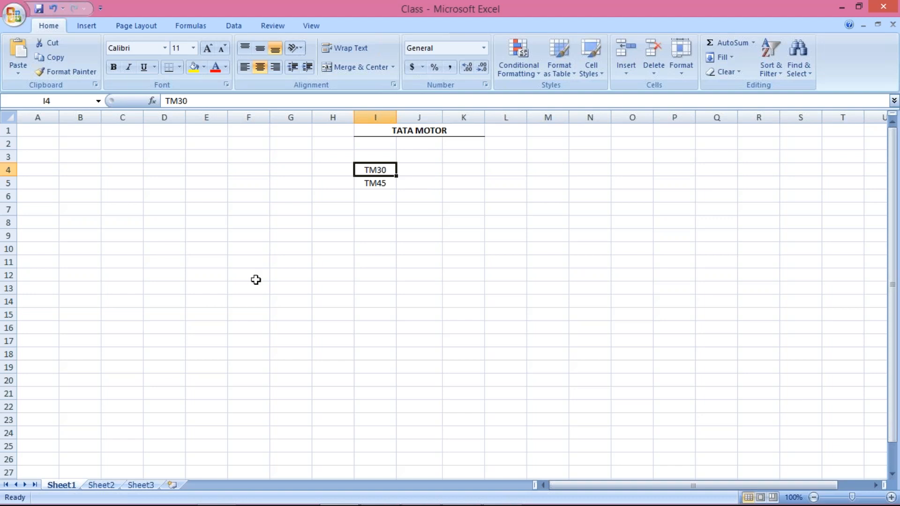
{"action": "left_click", "coordinate": [372, 184]}
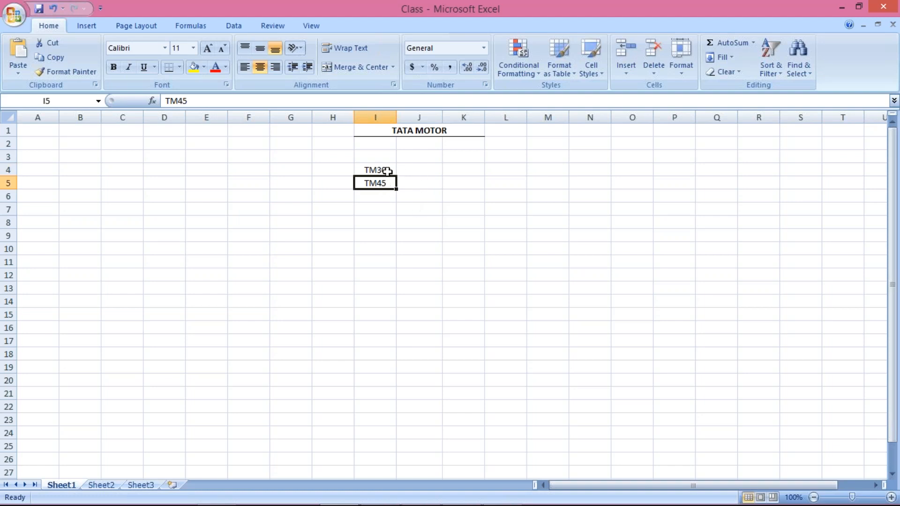
{"action": "left_click", "coordinate": [376, 169]}
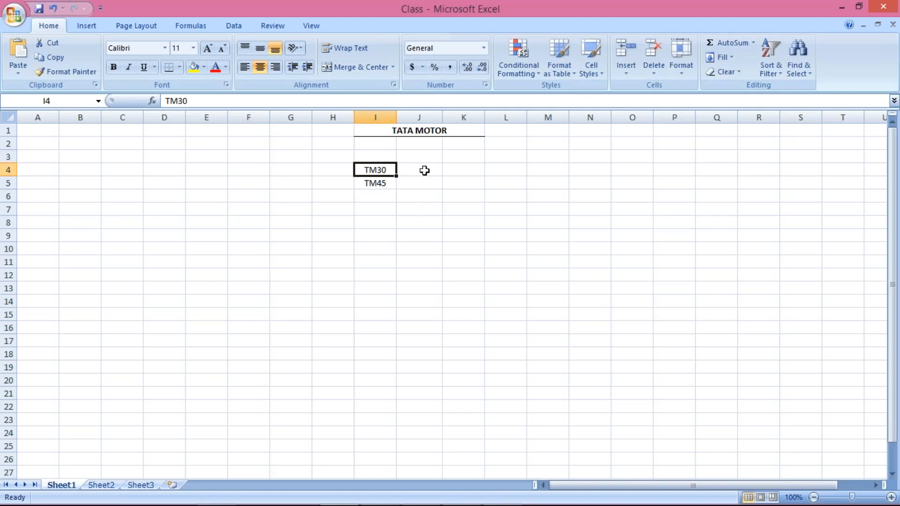
Step: Enter the heading XYZ LTD in cell J3 and make it bold
{"action": "left_click", "coordinate": [425, 171]}
{"action": "left_click", "coordinate": [417, 155]}
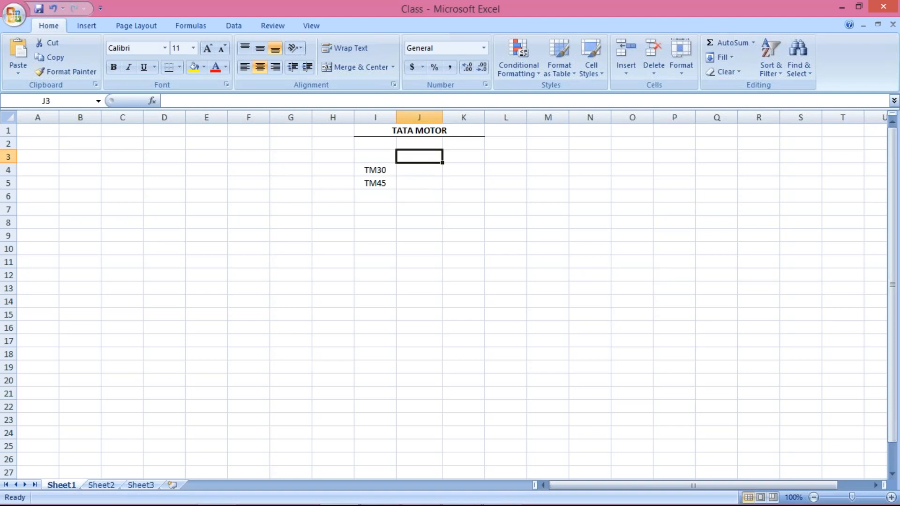
{"action": "type", "text": "XYZ L"}
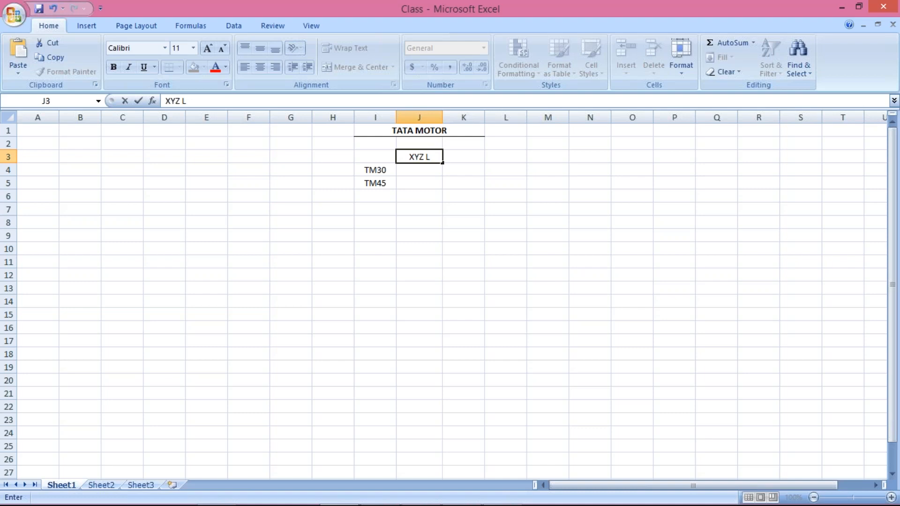
{"action": "type", "text": "TD"}
{"action": "key", "text": "Return"}
{"action": "left_click", "coordinate": [418, 157]}
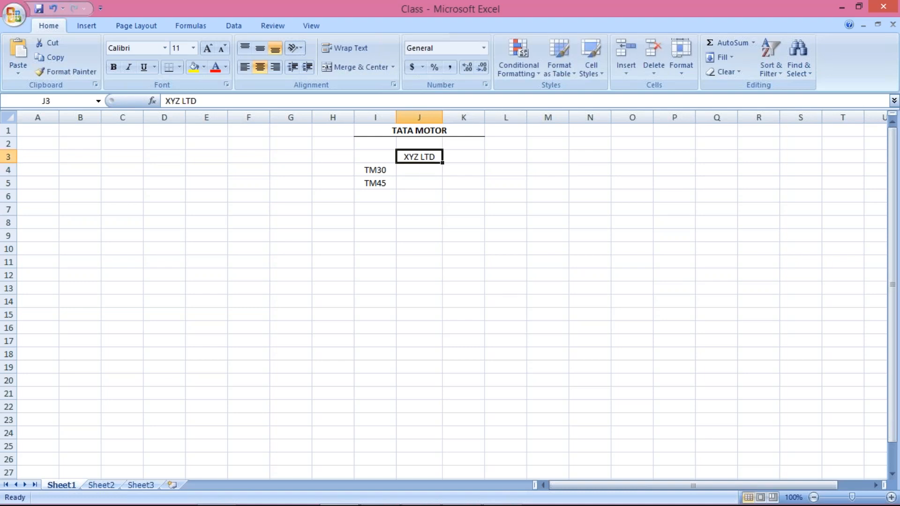
{"action": "key", "text": "ctrl+b"}
Step: Enter the payment term TM30 in cell J4 under the XYZ LTD heading
{"action": "left_click", "coordinate": [429, 172]}
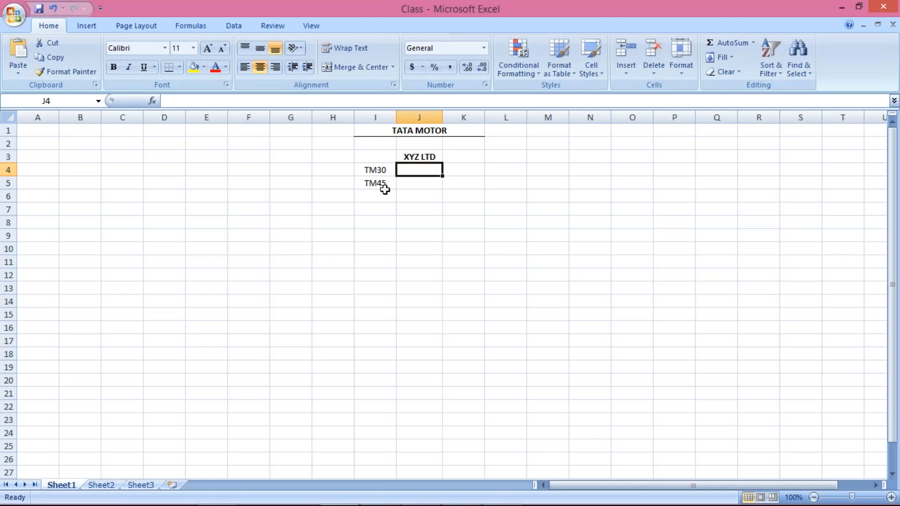
{"action": "left_click", "coordinate": [385, 191]}
{"action": "left_click", "coordinate": [418, 171]}
{"action": "type", "text": "TM30"}
{"action": "key", "text": "Return"}
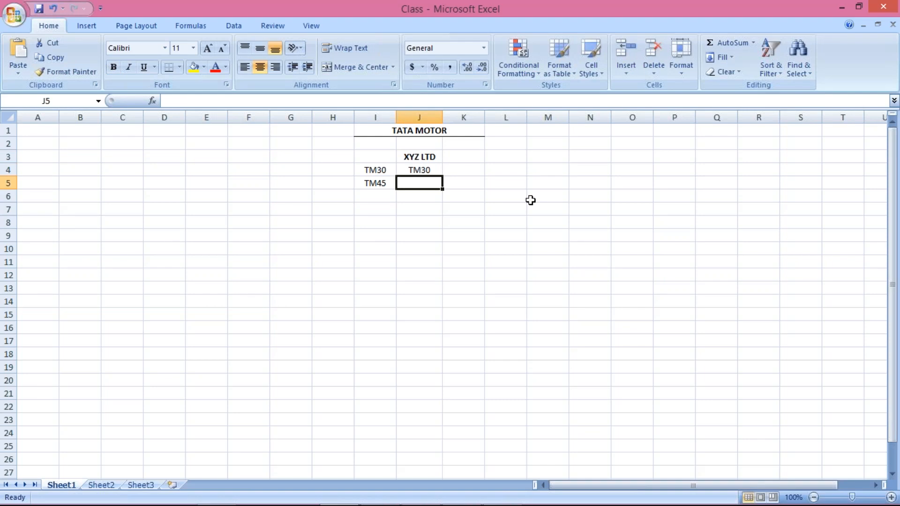
{"action": "left_click", "coordinate": [422, 166]}
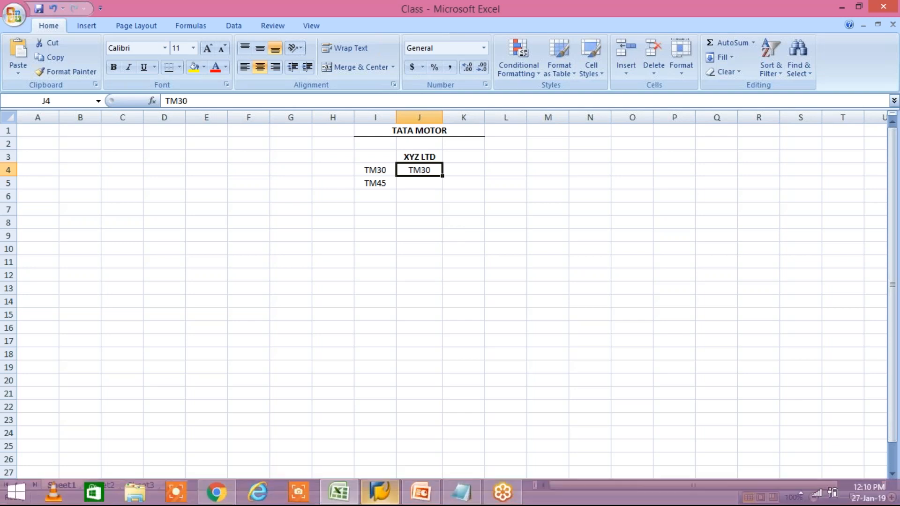
Step: Switch to SAP Logon, open the FICO connection and log on to client 800 with the account password
{"action": "left_click", "coordinate": [380, 492]}
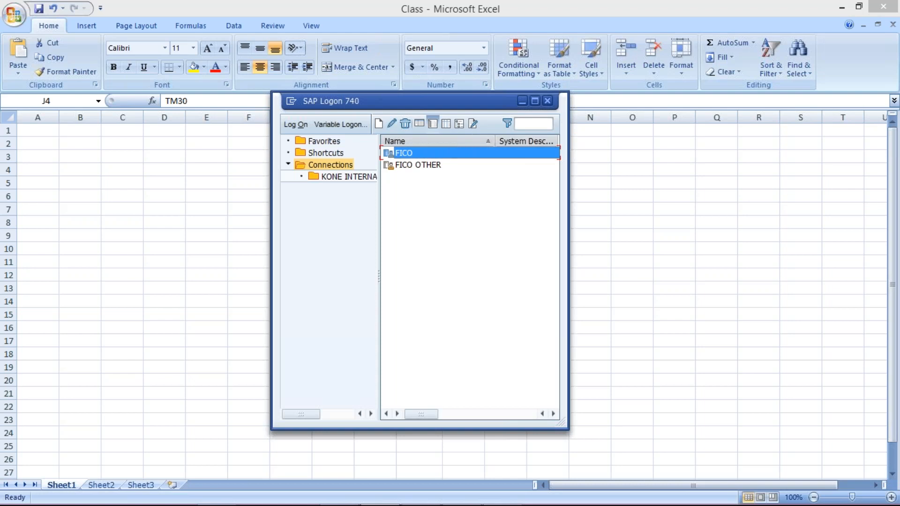
{"action": "key", "text": "Return"}
{"action": "left_click", "coordinate": [605, 166]}
{"action": "mouse_move", "coordinate": [429, 500]}
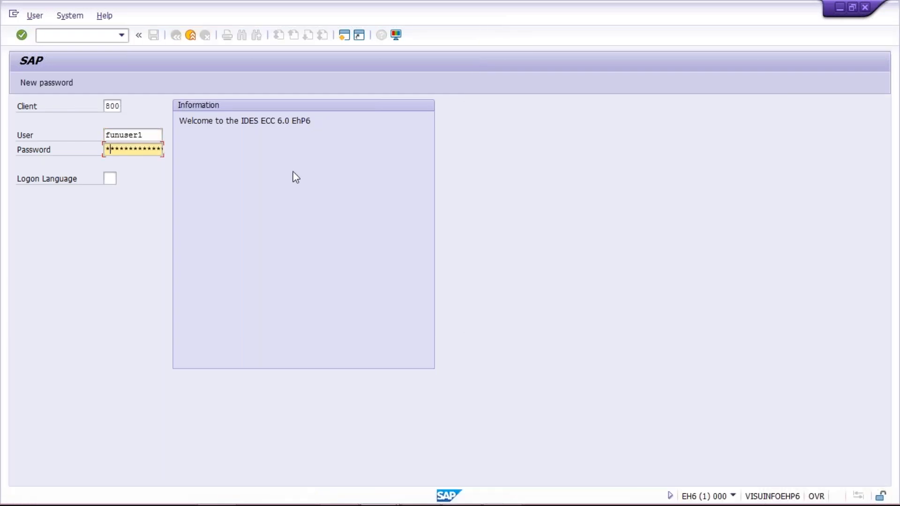
{"action": "key", "text": "BackSpace"}
{"action": "type", "text": "*******"}
{"action": "key", "text": "Return"}
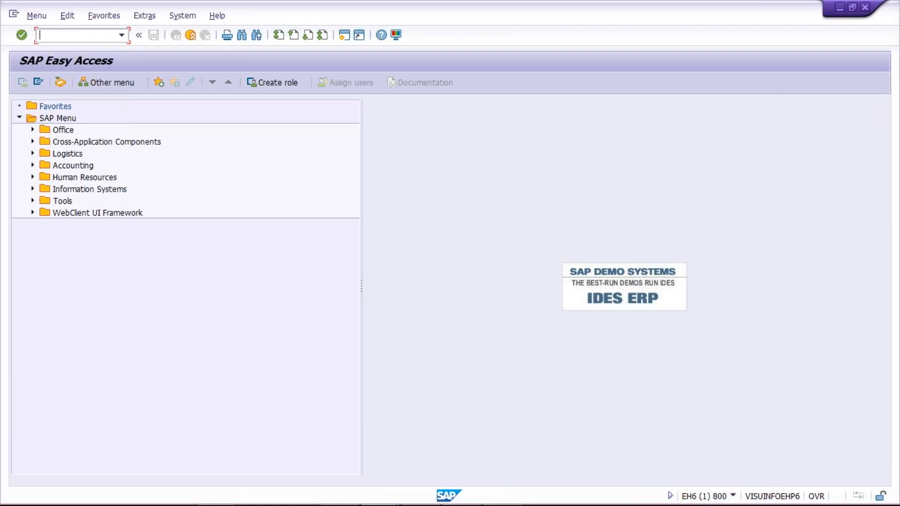
Step: Start the Change Vendor transaction XK02 and open the vendor line item transaction FBL1N in a second session
{"action": "type", "text": "XK02"}
{"action": "key", "text": "Return"}
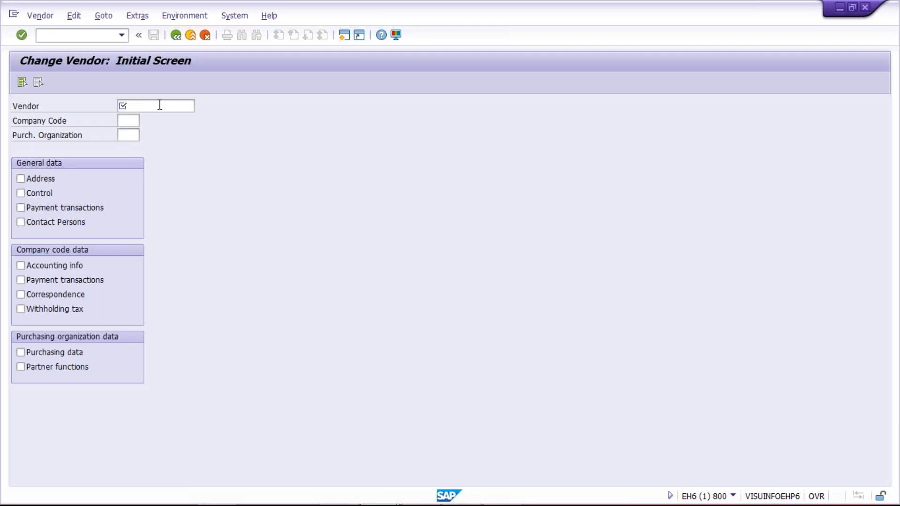
{"action": "key", "text": "ctrl+n"}
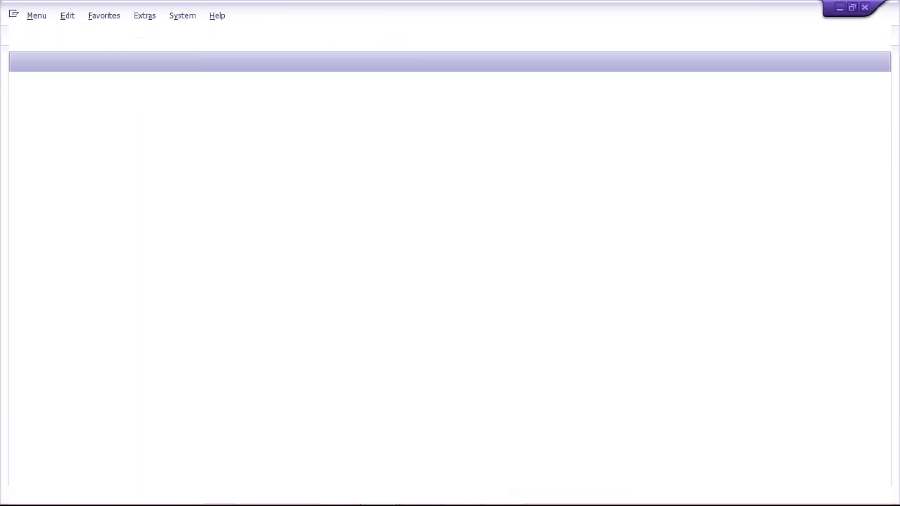
{"action": "type", "text": "FBL1N"}
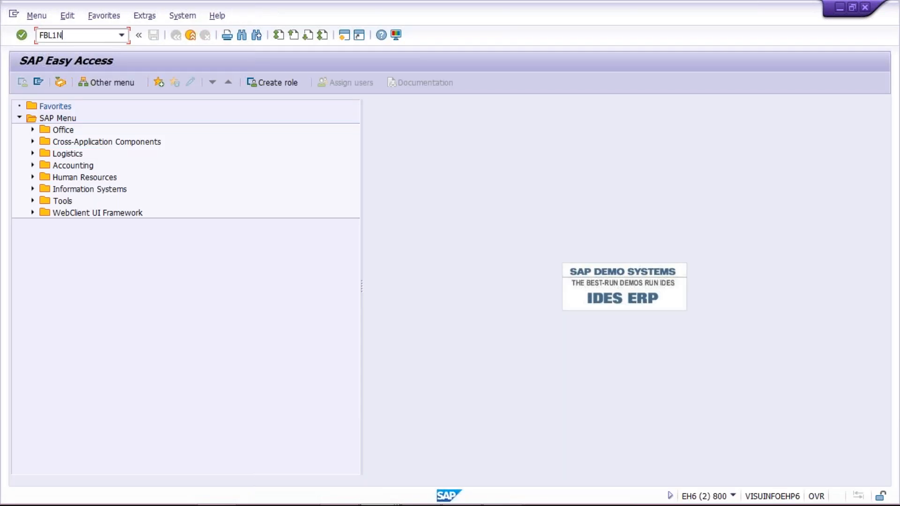
{"action": "key", "text": "Return"}
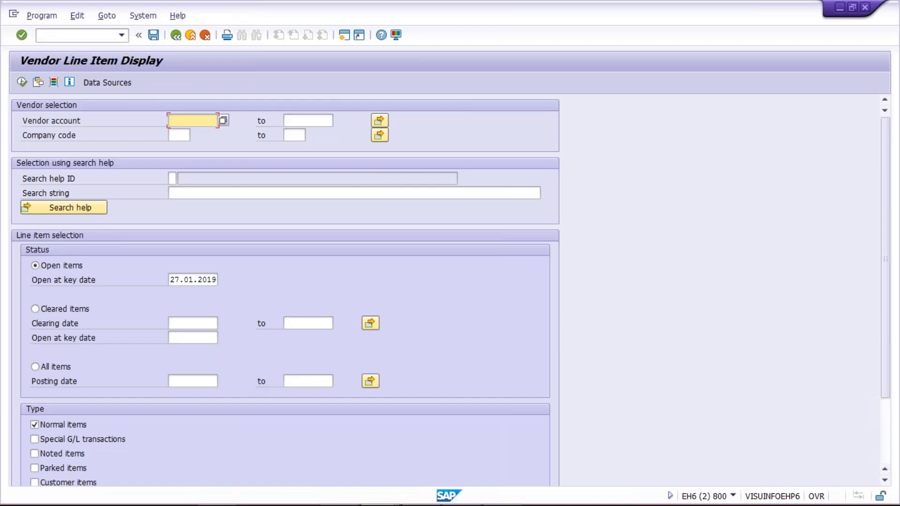
Step: In the Change Vendor session, open the company code payment transactions of vendor Raheza Builder for company code TM01
{"action": "mouse_move", "coordinate": [377, 495]}
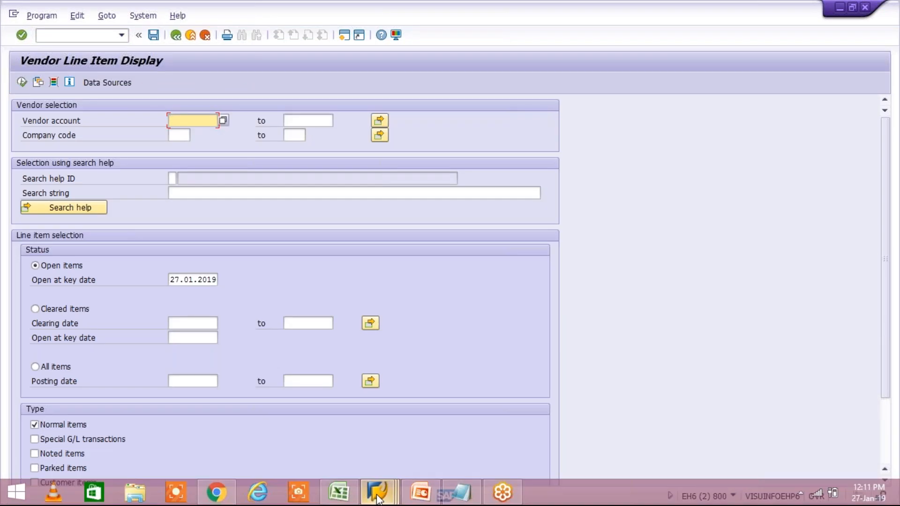
{"action": "left_click", "coordinate": [412, 422]}
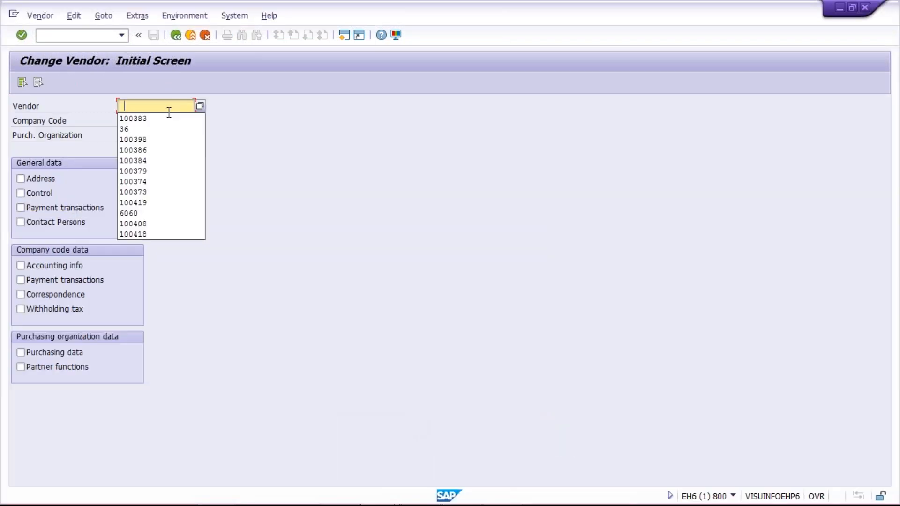
{"action": "left_click", "coordinate": [169, 114]}
{"action": "left_click", "coordinate": [130, 120]}
{"action": "type", "text": "TM01"}
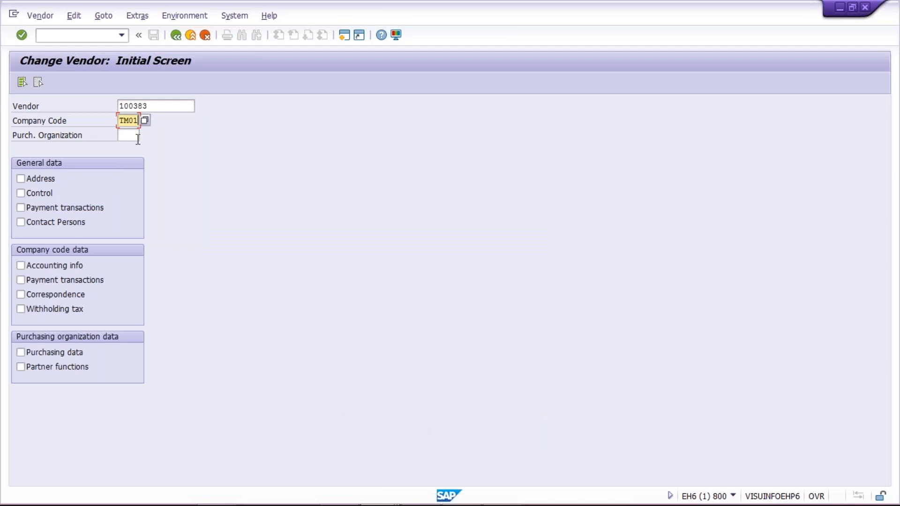
{"action": "left_click", "coordinate": [75, 281]}
{"action": "key", "text": "Return"}
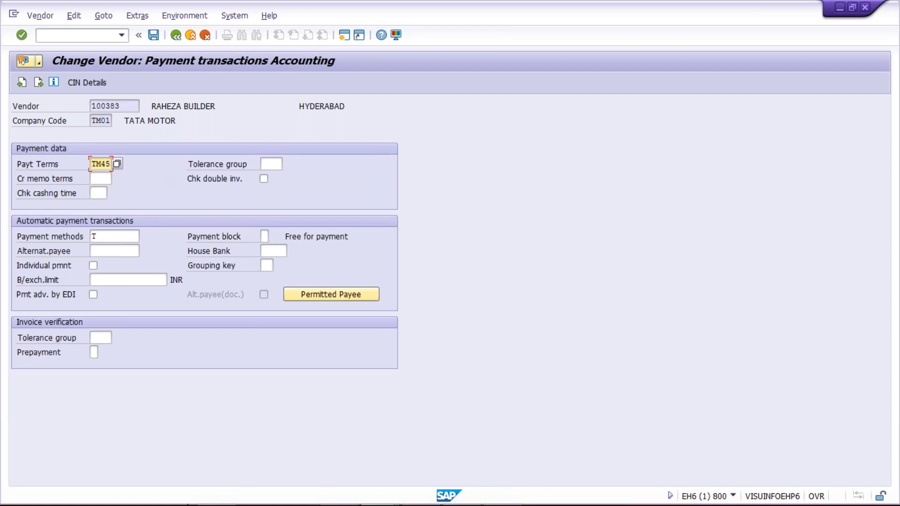
Step: In the line item session, list Raheza Builder's open items for company code TM01, inspect the 10.000 INR item and return to the list
{"action": "mouse_move", "coordinate": [276, 487]}
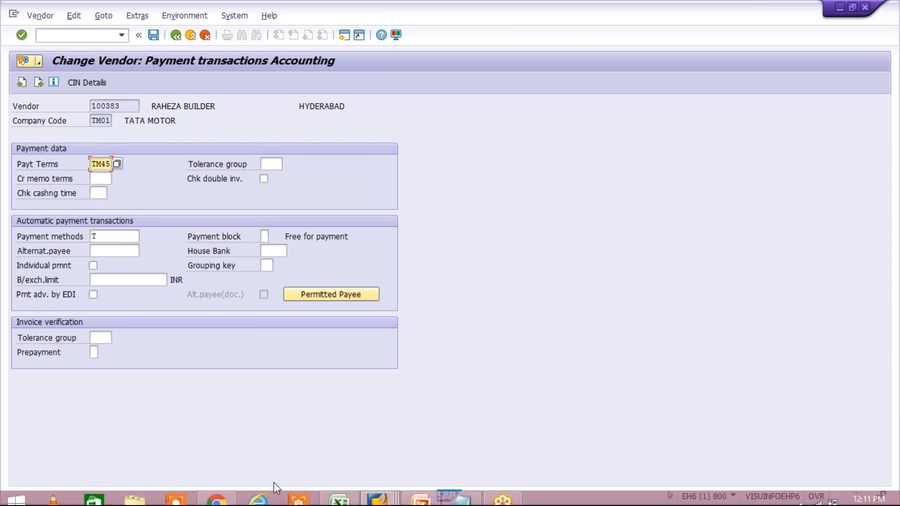
{"action": "left_click", "coordinate": [375, 497]}
{"action": "left_click", "coordinate": [555, 421]}
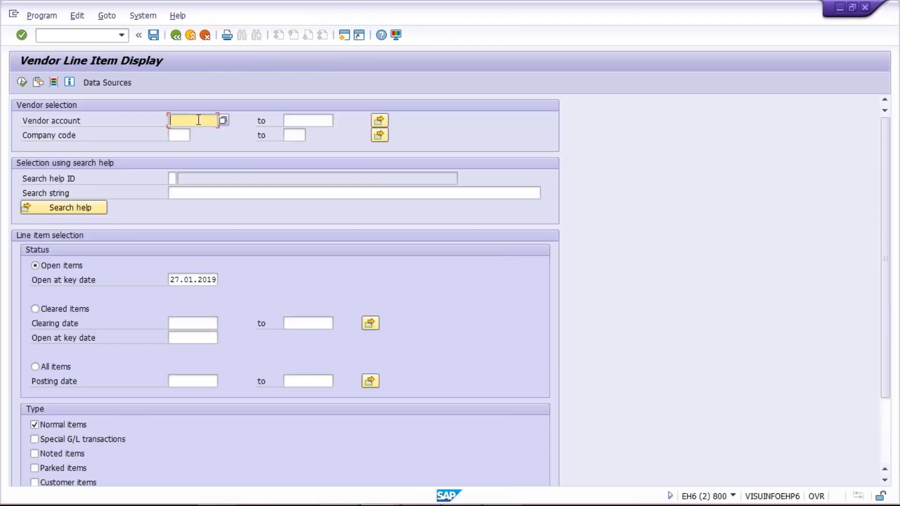
{"action": "left_click", "coordinate": [199, 120]}
{"action": "left_click", "coordinate": [183, 129]}
{"action": "left_click", "coordinate": [179, 135]}
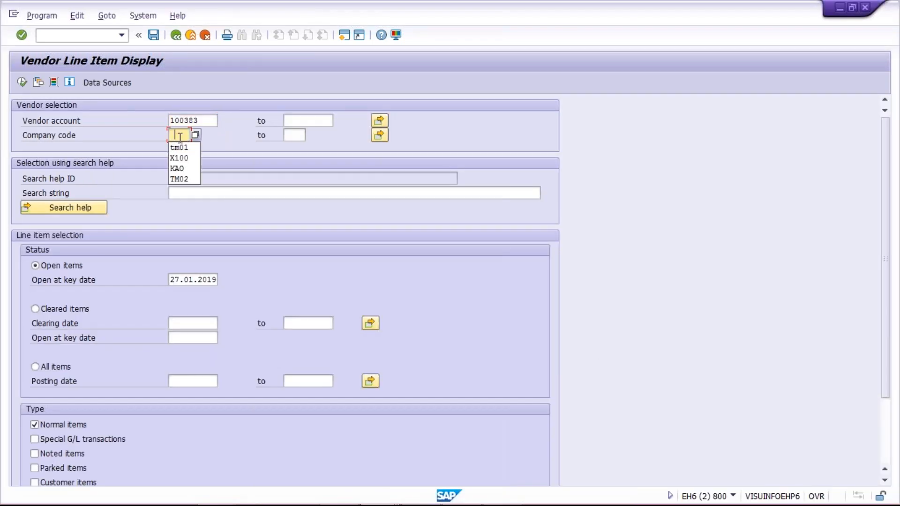
{"action": "key", "text": "Return"}
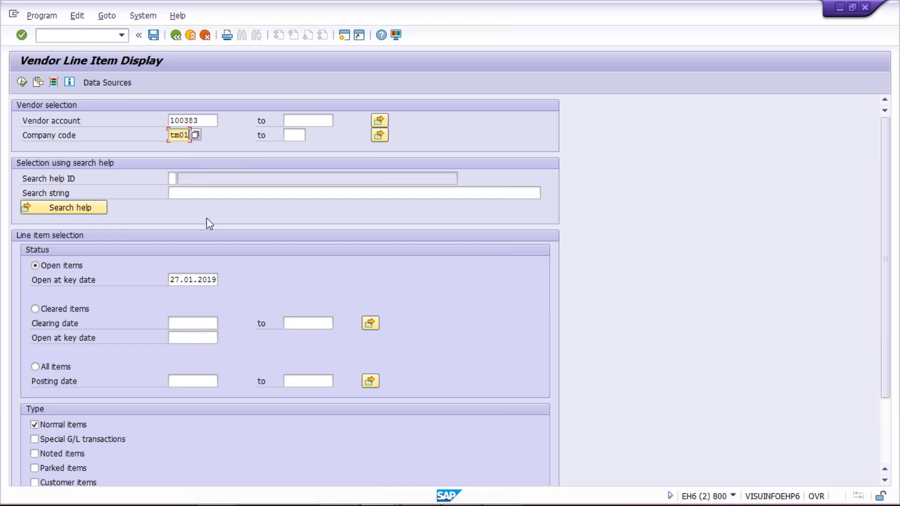
{"action": "left_click", "coordinate": [23, 82]}
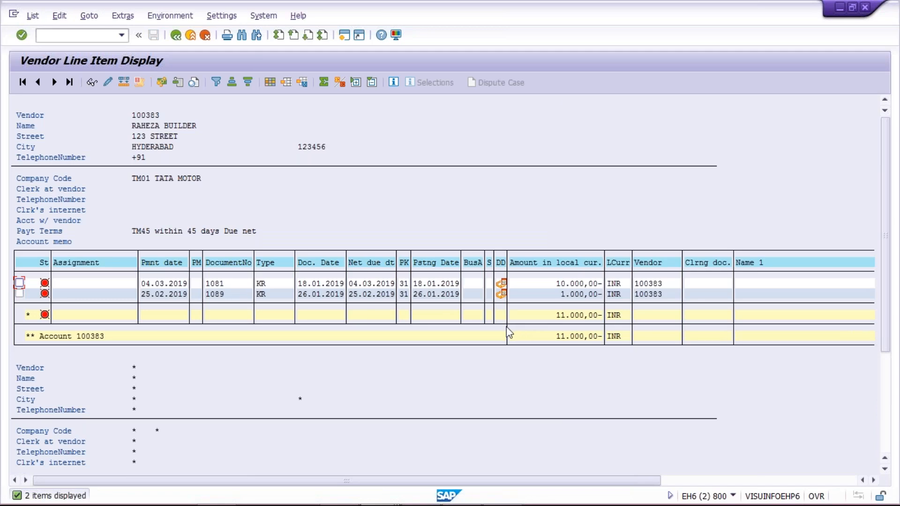
{"action": "double_click", "coordinate": [577, 282]}
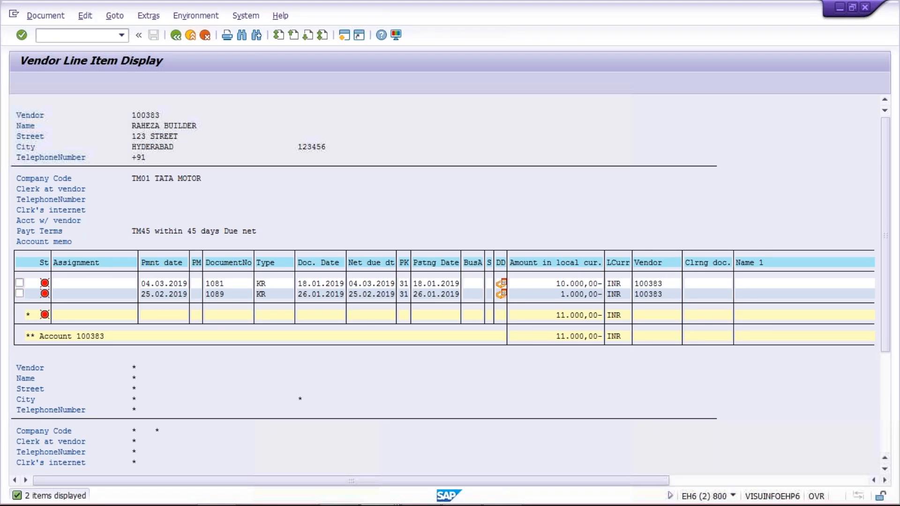
{"action": "left_click", "coordinate": [176, 33]}
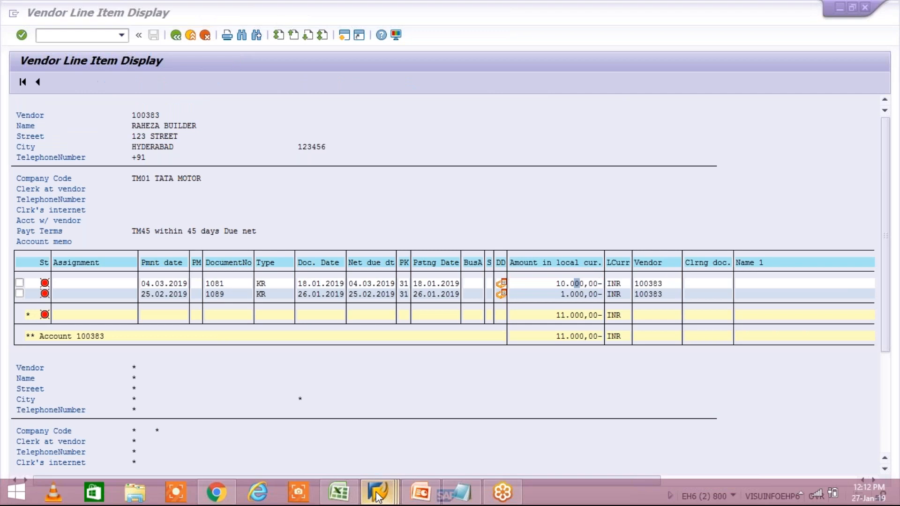
Step: Return to the Change Vendor session and set the vendor's payment terms to TM30
{"action": "mouse_move", "coordinate": [378, 494]}
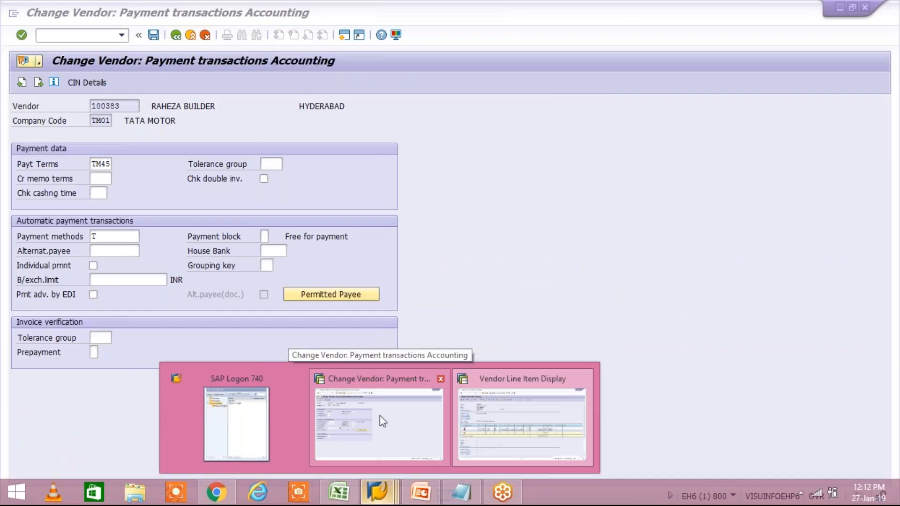
{"action": "left_click", "coordinate": [380, 415]}
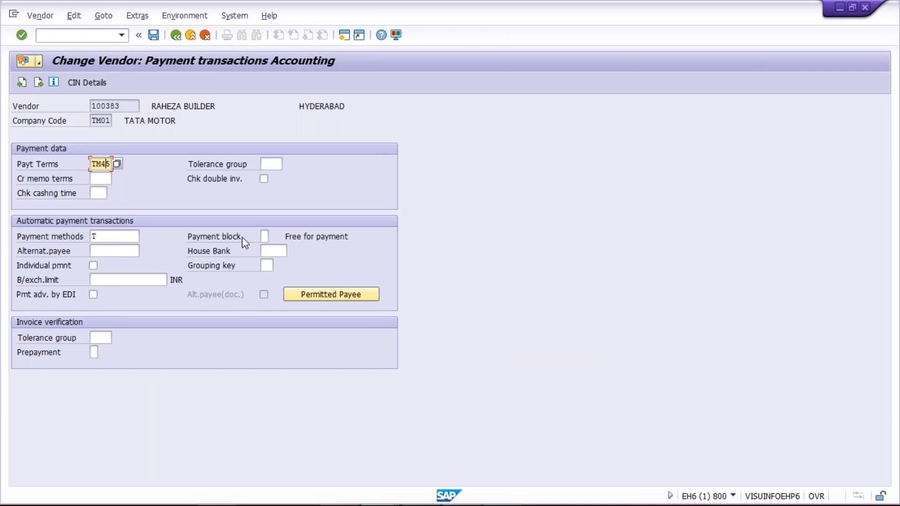
{"action": "key", "text": "BackSpace"}
{"action": "key", "text": "BackSpace"}
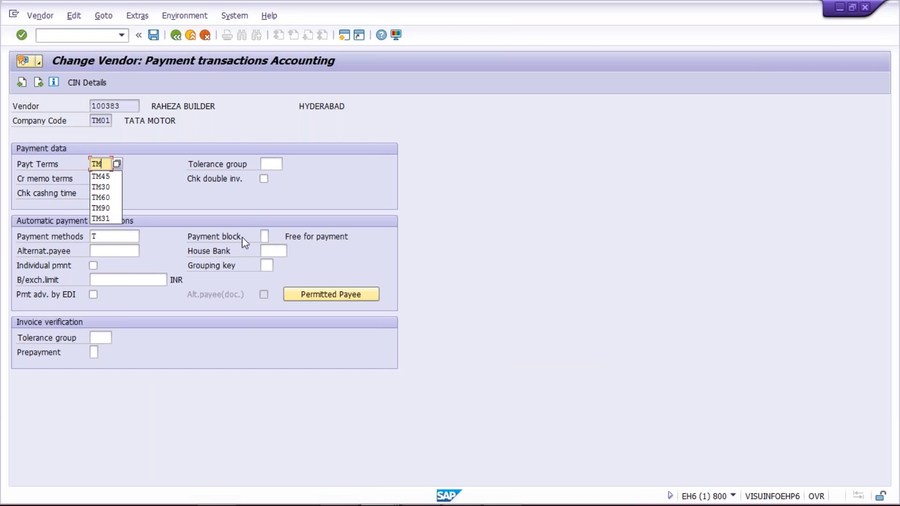
{"action": "type", "text": "30"}
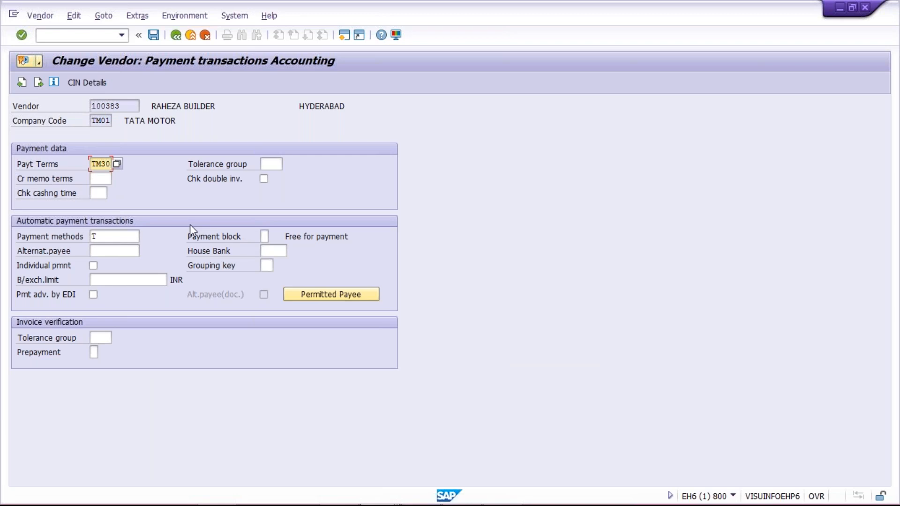
Step: Save the vendor's changed payment terms and go back to its open item list in the line item session
{"action": "key", "text": "Return"}
{"action": "key", "text": "ctrl+s"}
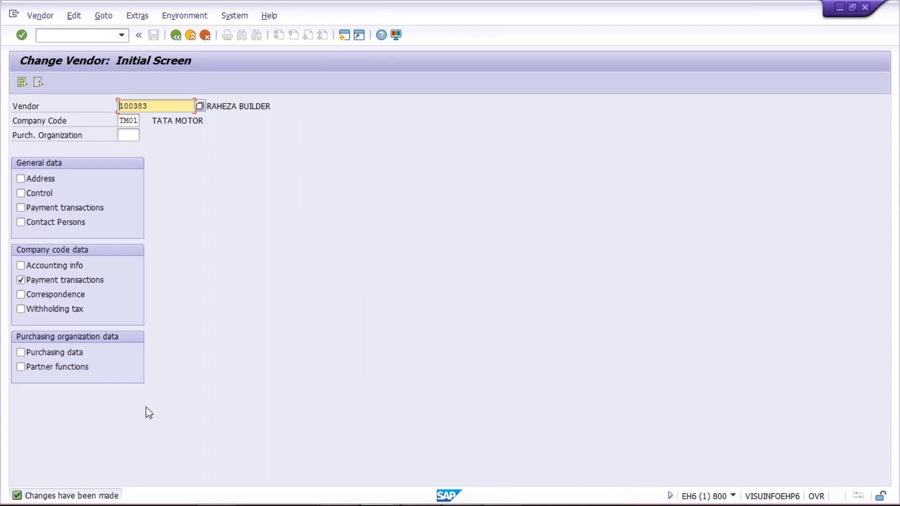
{"action": "mouse_move", "coordinate": [216, 505]}
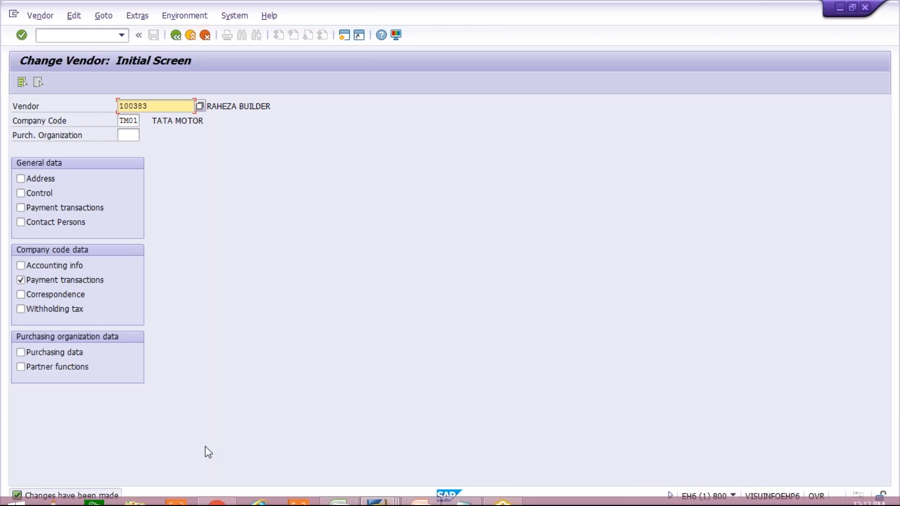
{"action": "left_click", "coordinate": [387, 500]}
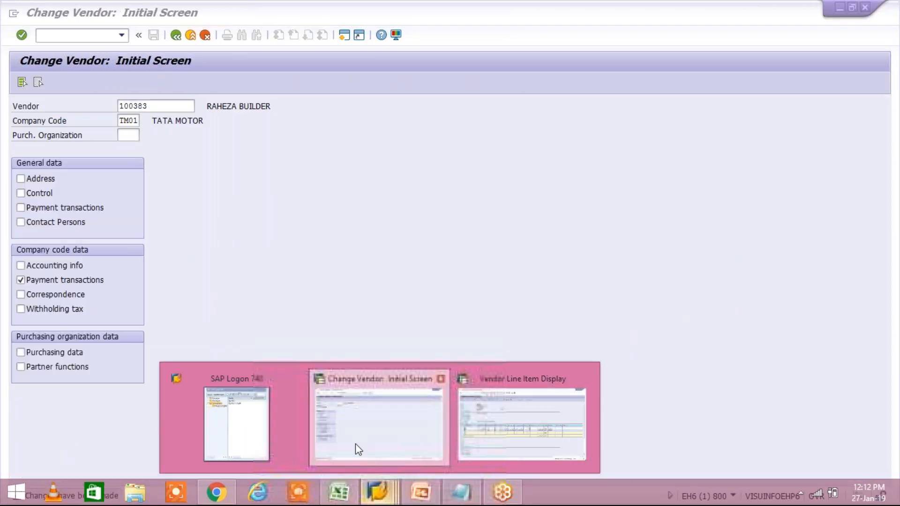
{"action": "left_click", "coordinate": [527, 435]}
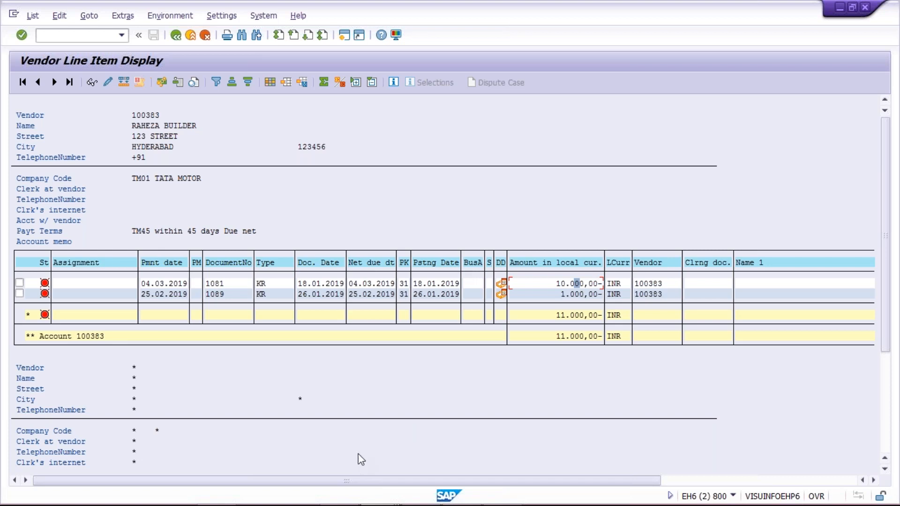
{"action": "mouse_move", "coordinate": [382, 496]}
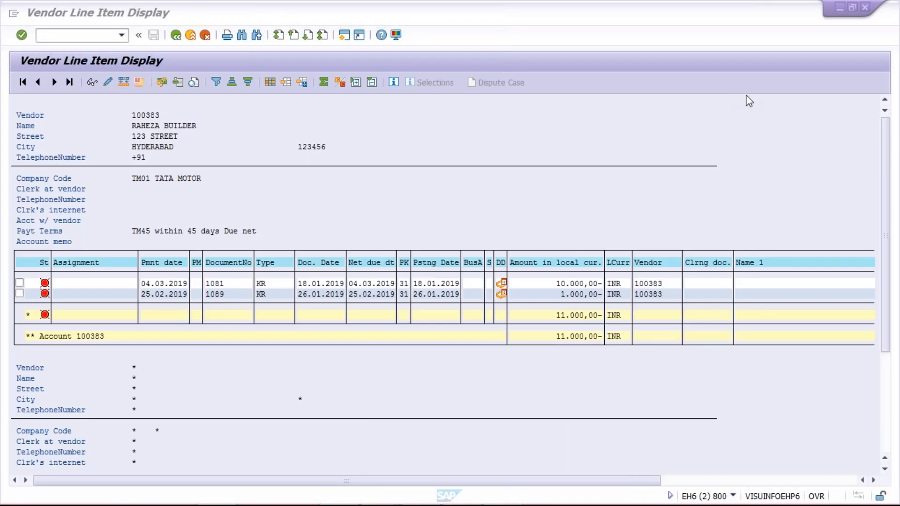
{"action": "left_click", "coordinate": [577, 188]}
Step: Start the terms of payment transaction OBB8 in another session and open the details of payment term TM30
{"action": "mouse_move", "coordinate": [396, 494]}
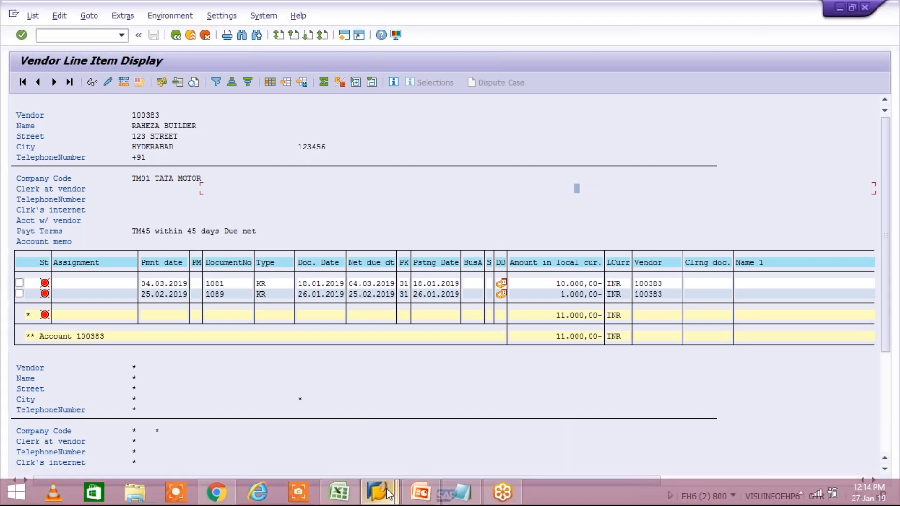
{"action": "left_click", "coordinate": [386, 488]}
{"action": "left_click", "coordinate": [567, 444]}
{"action": "type", "text": "OBB8"}
{"action": "key", "text": "Return"}
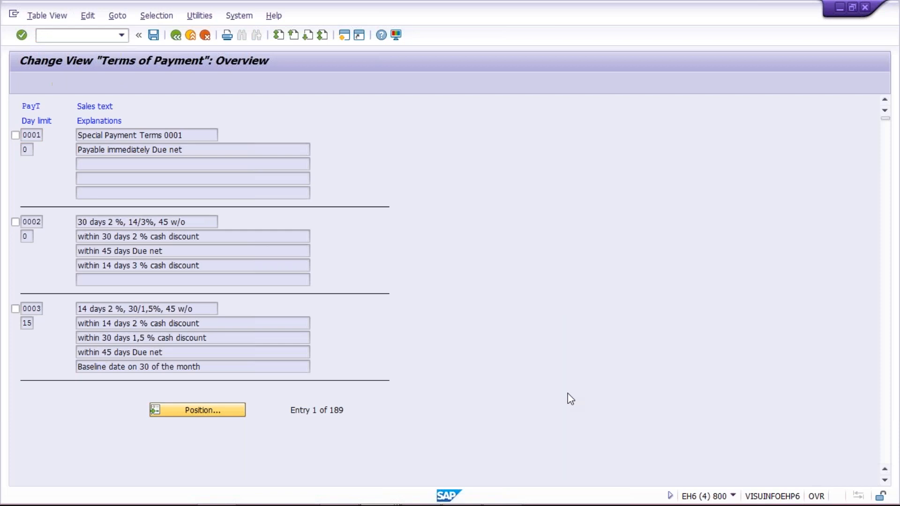
{"action": "key", "text": "Return"}
{"action": "type", "text": "T"}
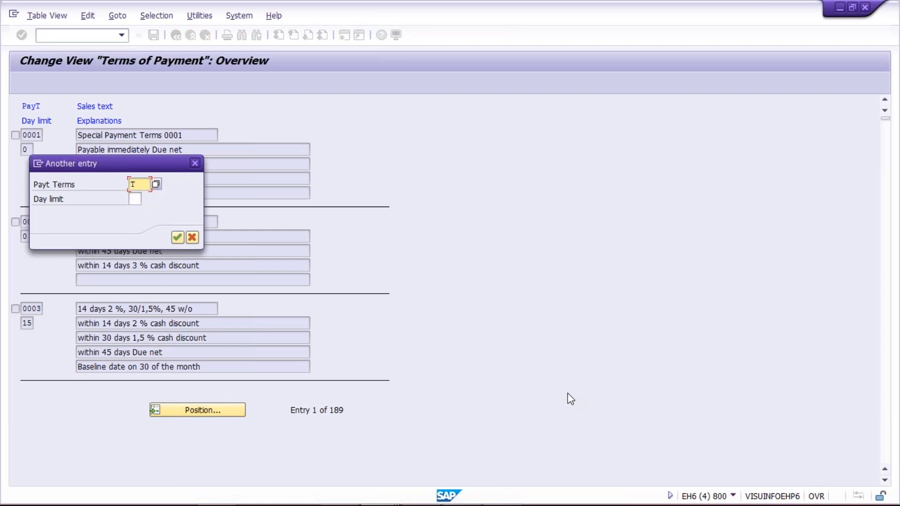
{"action": "type", "text": "M30"}
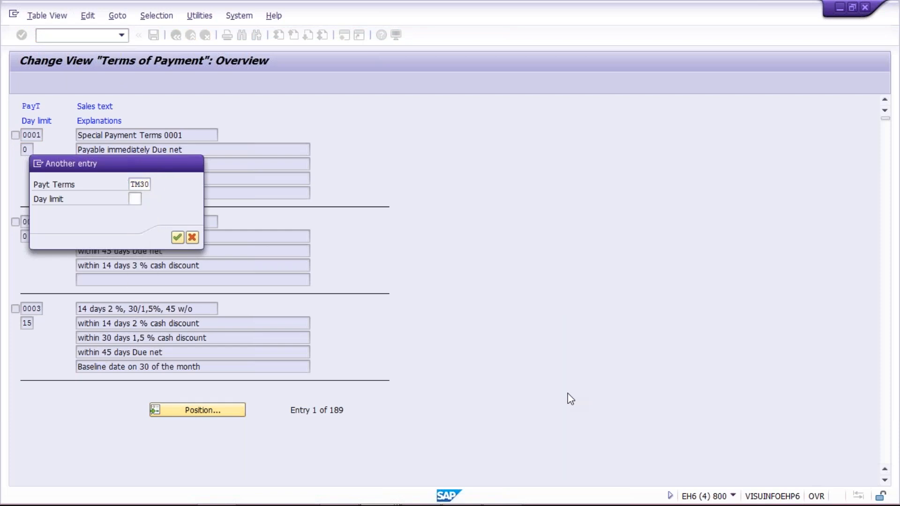
{"action": "key", "text": "Return"}
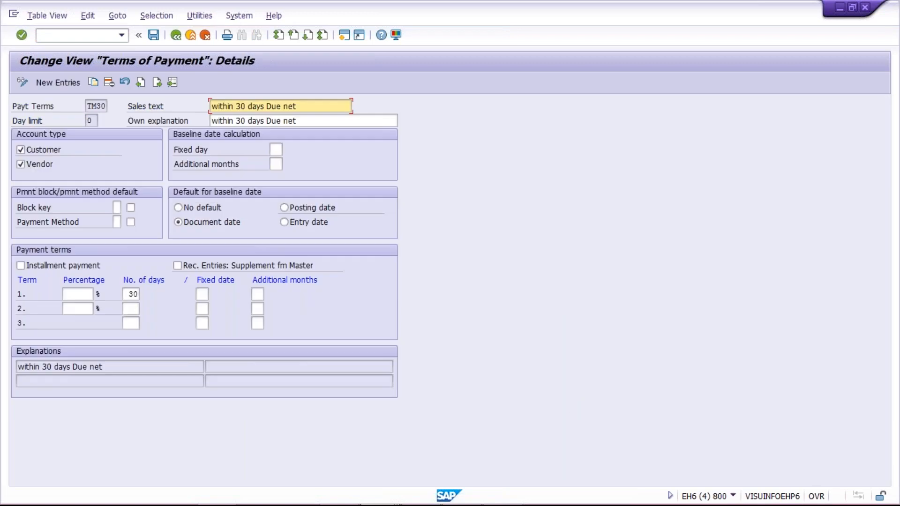
Step: Replace both the sales text and the own explanation of payment term TM30 with "DO NOT USE"
{"action": "key", "text": "shift+End"}
{"action": "key", "text": "Delete"}
{"action": "left_click", "coordinate": [248, 129]}
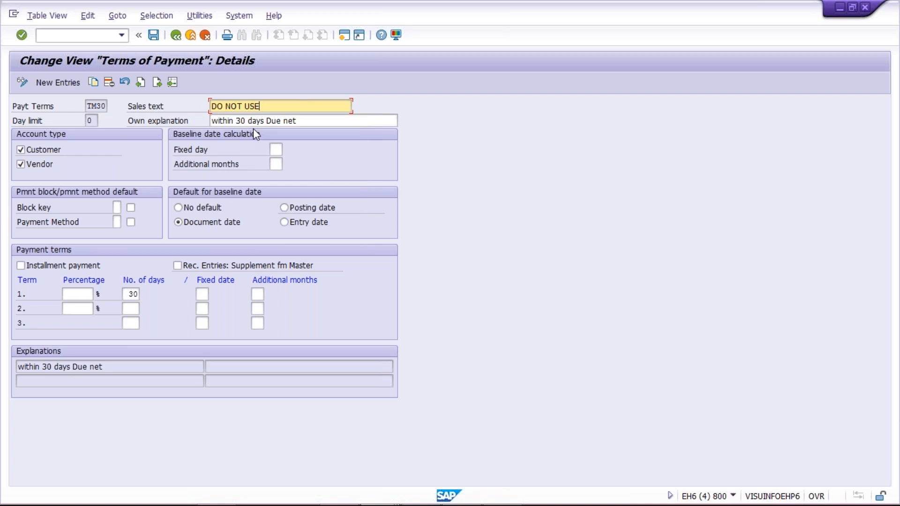
{"action": "key", "text": "Tab"}
{"action": "key", "text": "shift+End"}
{"action": "type", "text": "DO NOT USE"}
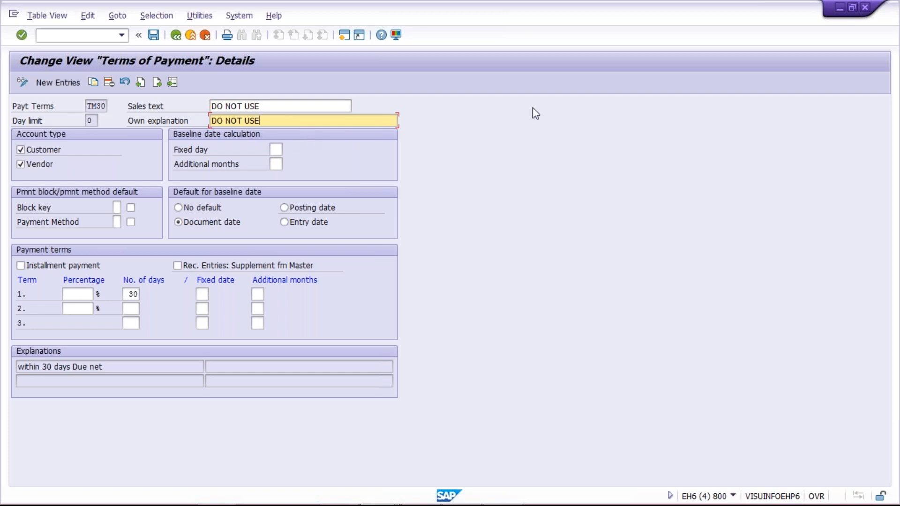
{"action": "left_click", "coordinate": [299, 107]}
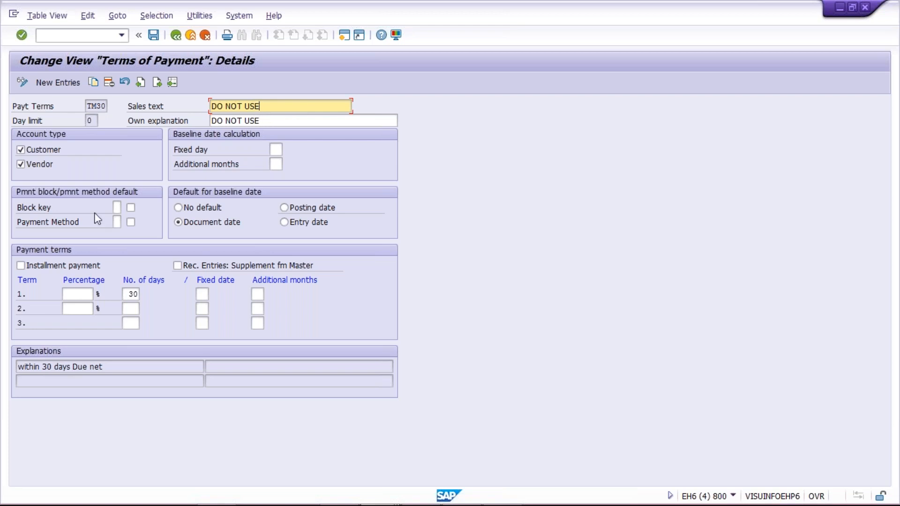
Step: Set the block key of payment term TM30 to A and save it under the TATA MOTOR customizing request
{"action": "left_click", "coordinate": [117, 208]}
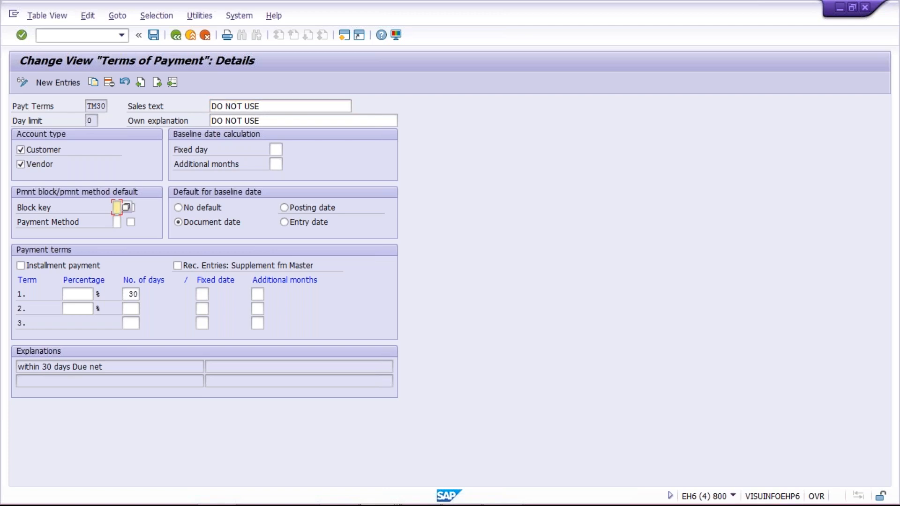
{"action": "type", "text": "A"}
{"action": "key", "text": "Return"}
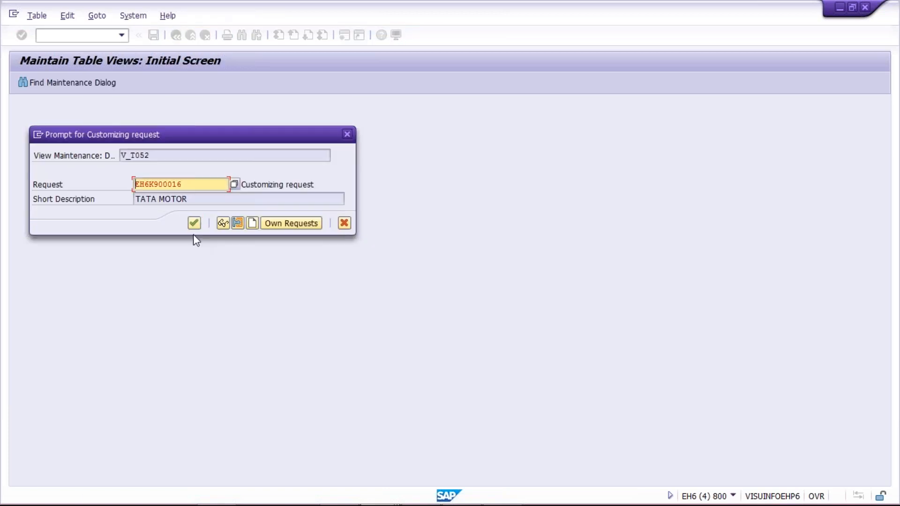
{"action": "left_click", "coordinate": [191, 226]}
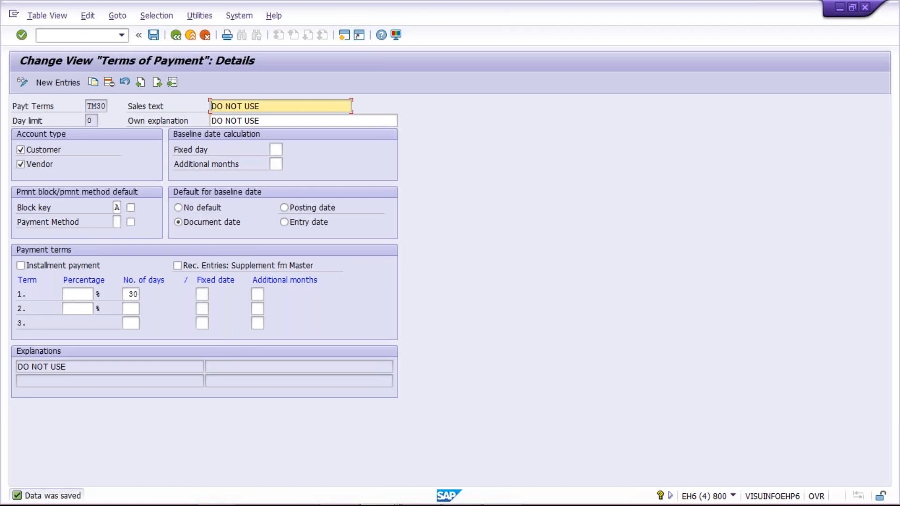
Step: In the Change Vendor session, check Raheza Builder's payment transactions for company code TM01 and return to the initial screen
{"action": "mouse_move", "coordinate": [341, 502]}
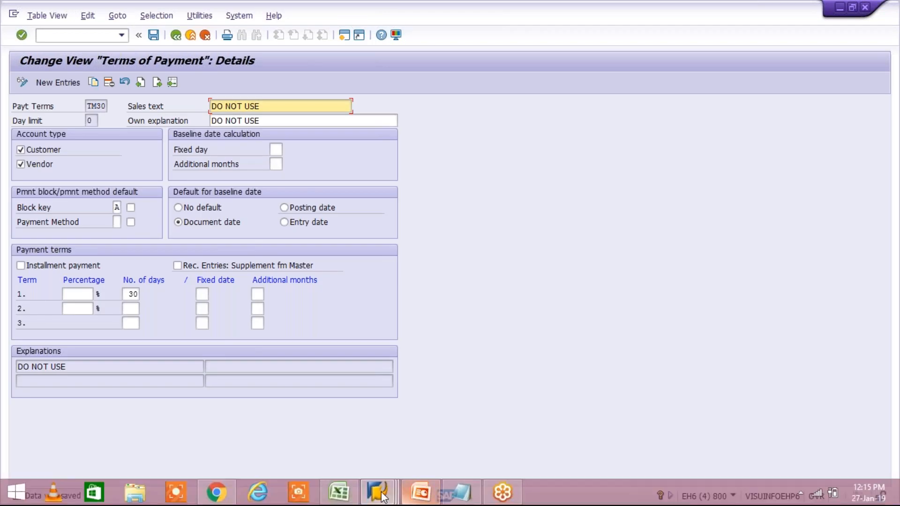
{"action": "left_click", "coordinate": [390, 478]}
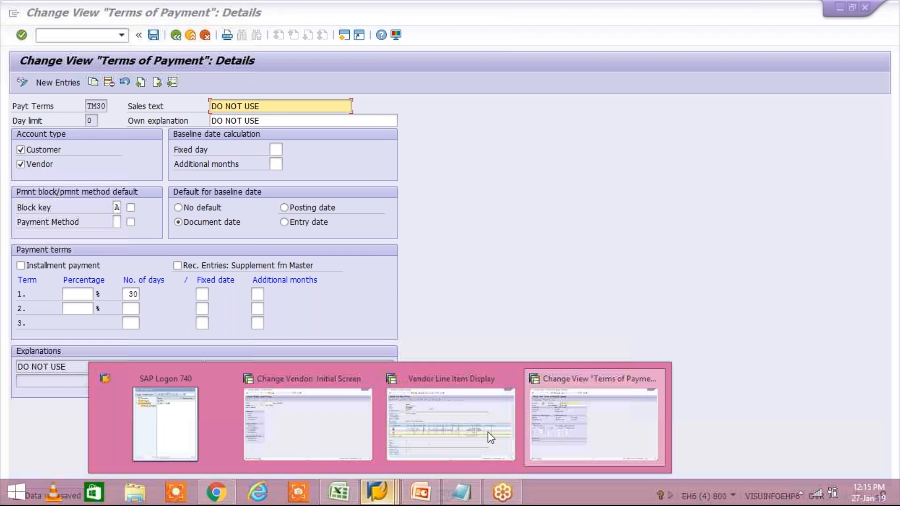
{"action": "left_click", "coordinate": [317, 423]}
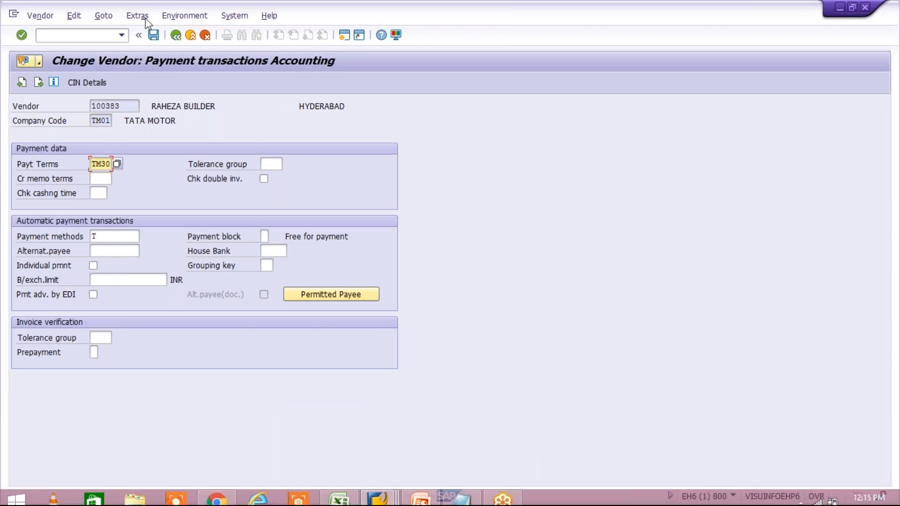
{"action": "left_click", "coordinate": [176, 36]}
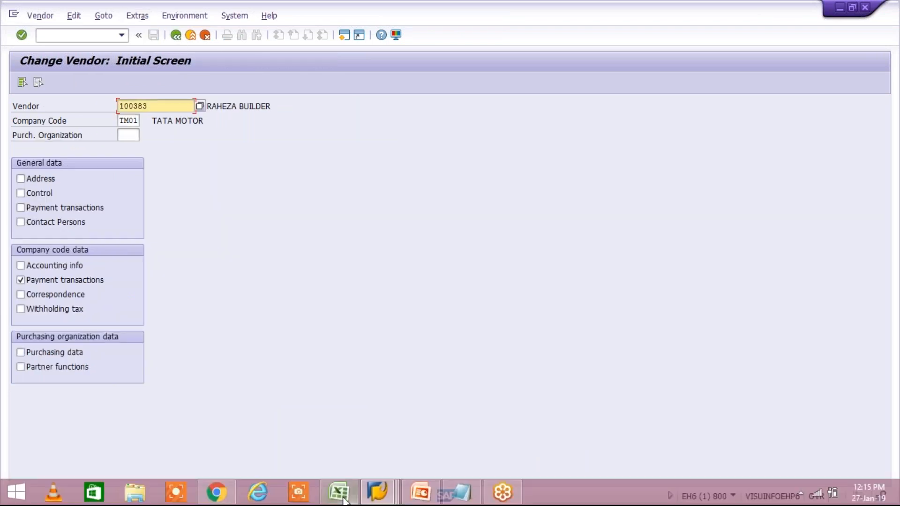
Step: Return to the Terms of Payment session and replace it with the vendor invoice entry transaction FB60
{"action": "left_click", "coordinate": [378, 492]}
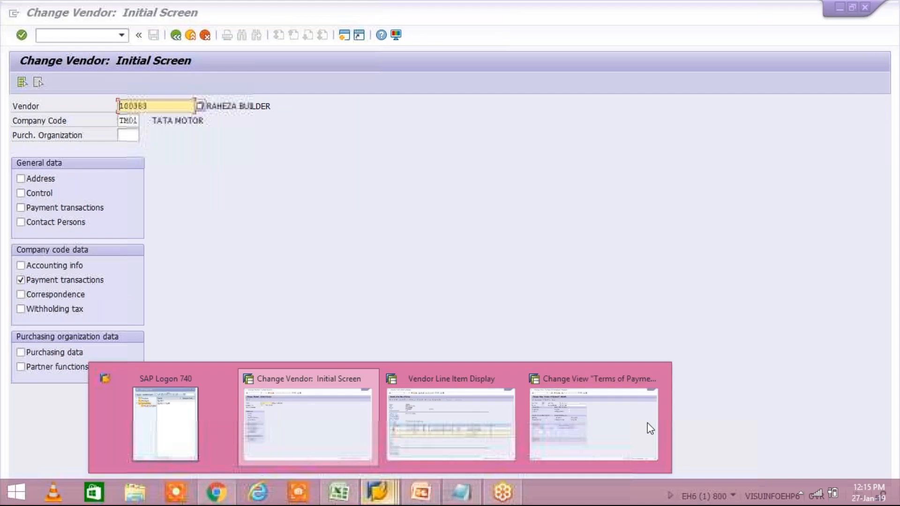
{"action": "left_click", "coordinate": [648, 424]}
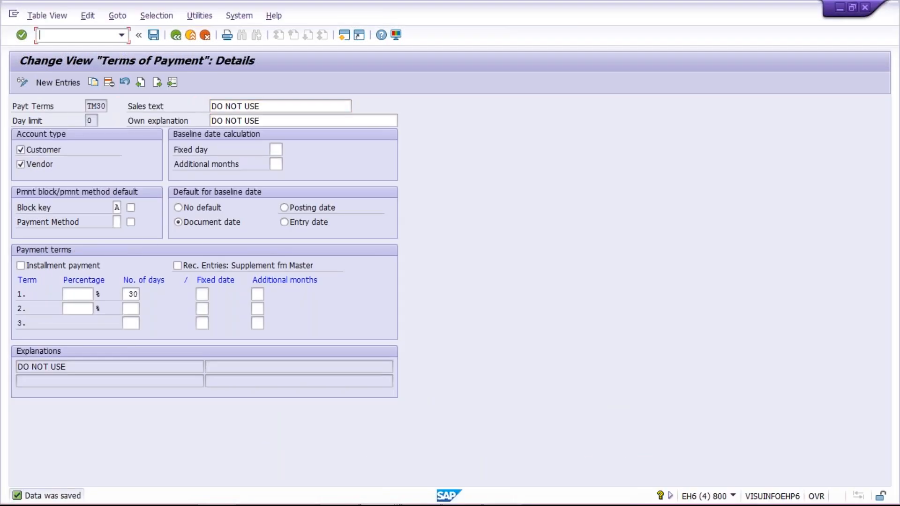
{"action": "type", "text": "/NFB60"}
{"action": "key", "text": "Return"}
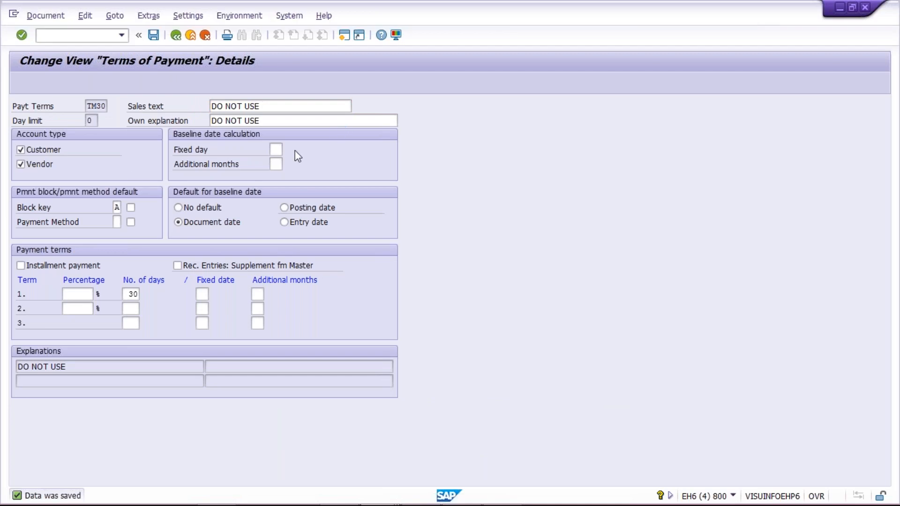
Step: Fill in the invoice header with vendor Raheza Builder, invoice date 27.01.2019 and an amount of 5000 INR
{"action": "left_click", "coordinate": [96, 150]}
{"action": "left_click", "coordinate": [123, 163]}
{"action": "left_click", "coordinate": [112, 178]}
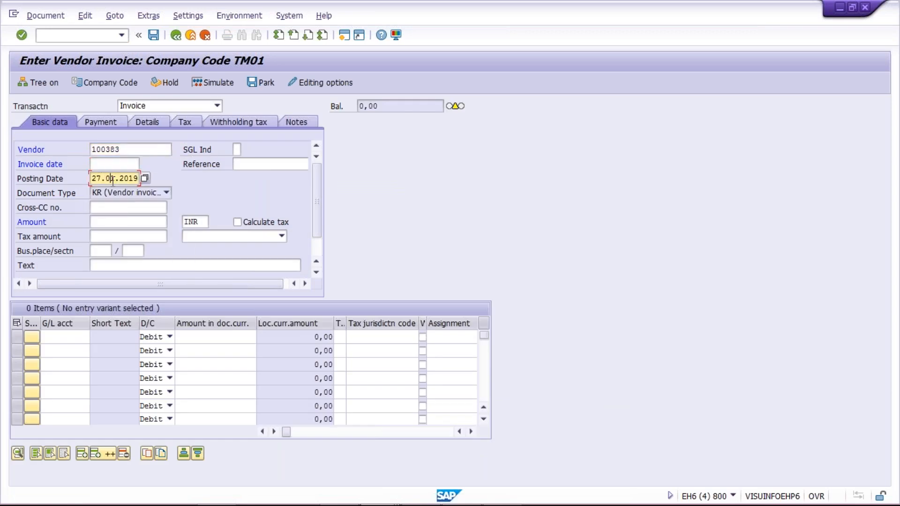
{"action": "key", "text": "ctrl+c"}
{"action": "left_click", "coordinate": [116, 167]}
{"action": "key", "text": "ctrl+v"}
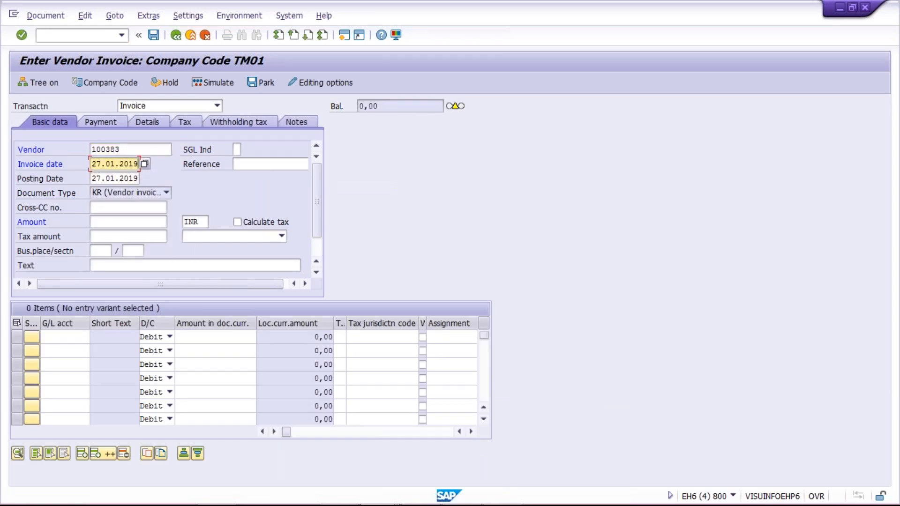
{"action": "left_click", "coordinate": [159, 226]}
{"action": "type", "text": "5000"}
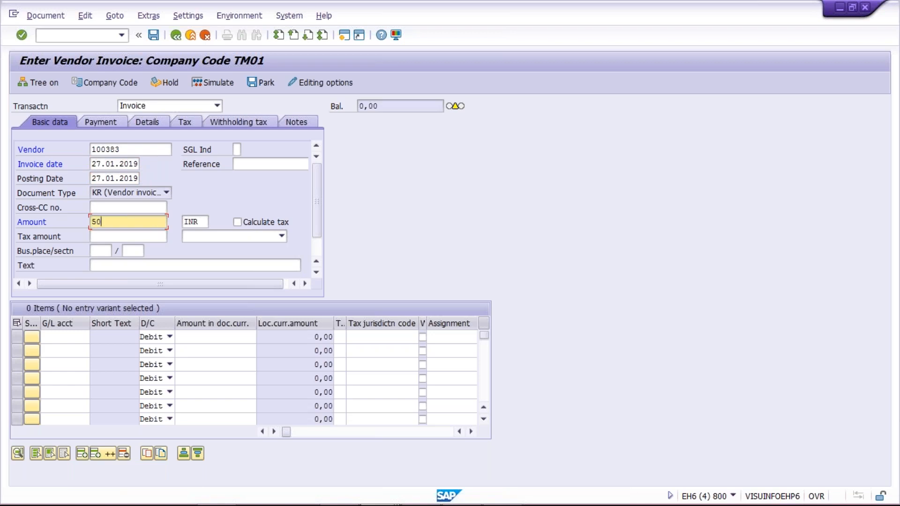
Step: Add a debit item of 5000 on G/L account 4000, check the invoice's payment data and post the invoice
{"action": "left_click", "coordinate": [68, 338]}
{"action": "left_click", "coordinate": [73, 349]}
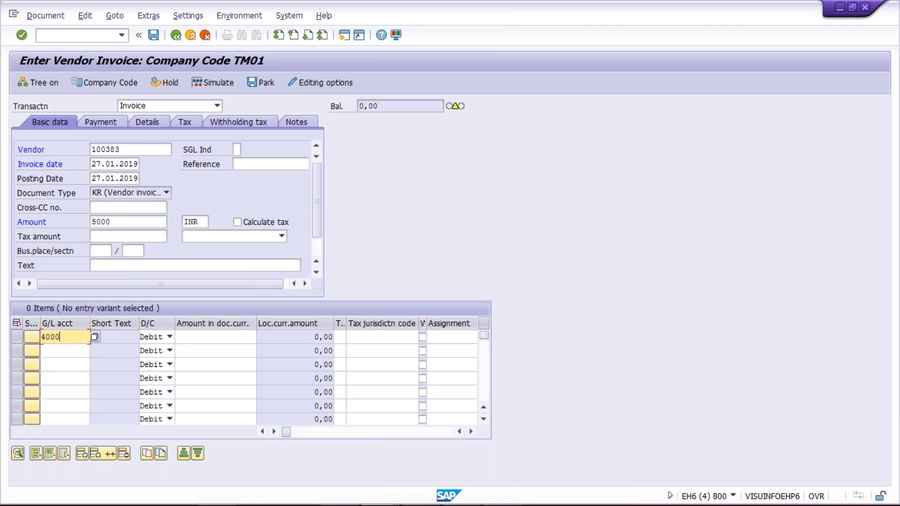
{"action": "left_click", "coordinate": [222, 336]}
{"action": "type", "text": "5000"}
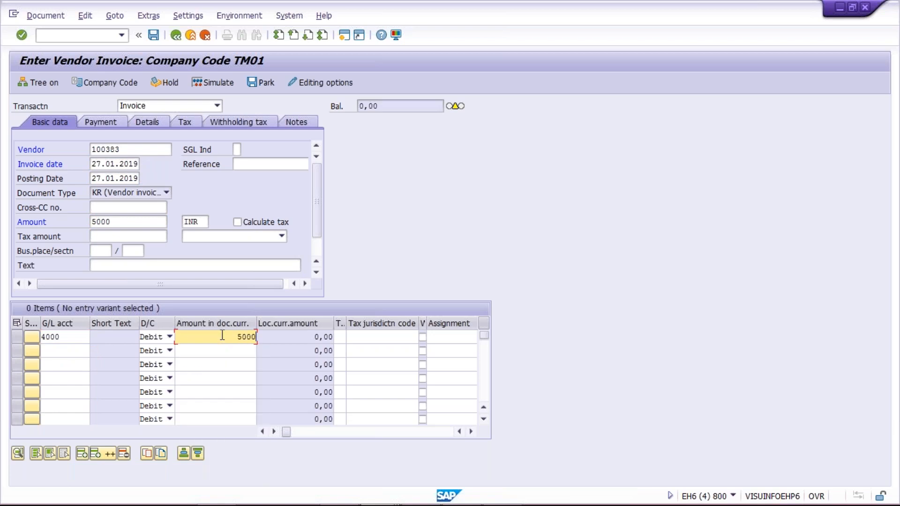
{"action": "key", "text": "Return"}
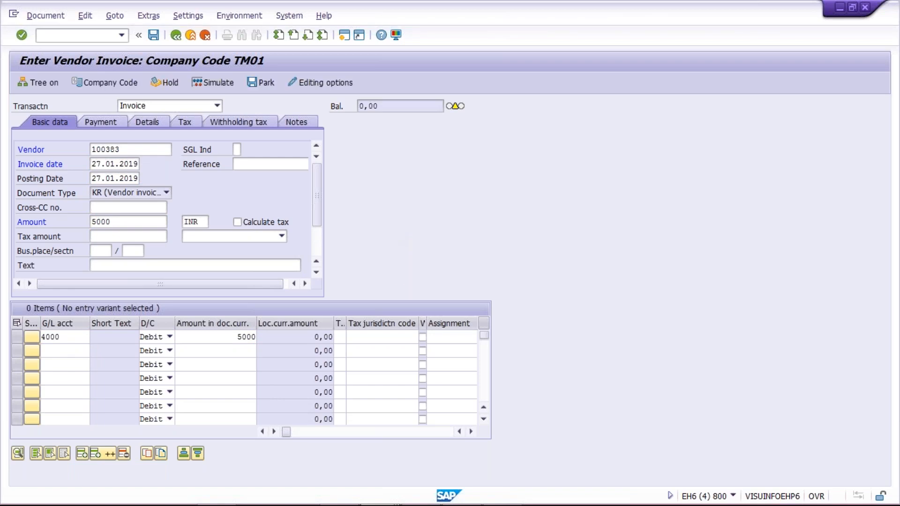
{"action": "left_click", "coordinate": [99, 123]}
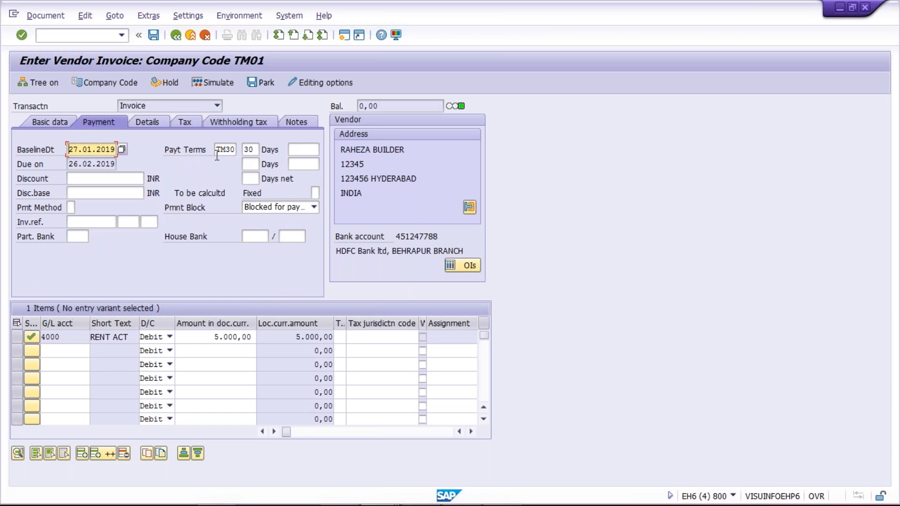
{"action": "left_click", "coordinate": [153, 35]}
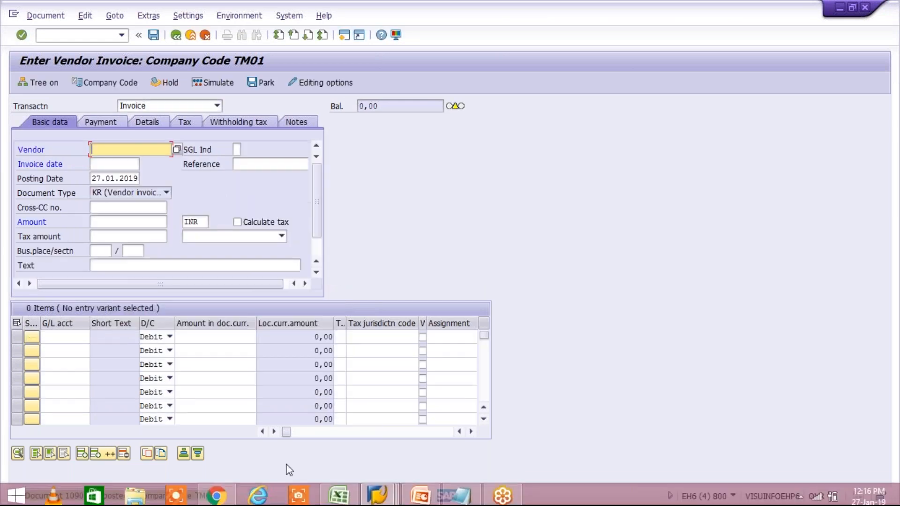
Step: Switch to the Vendor Line Item Display session and refresh the list of open items
{"action": "left_click", "coordinate": [381, 492]}
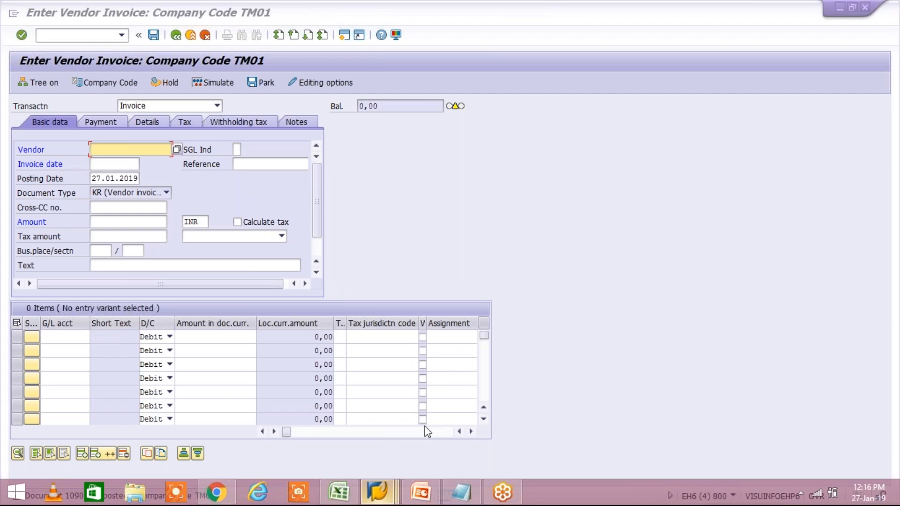
{"action": "left_click", "coordinate": [414, 422]}
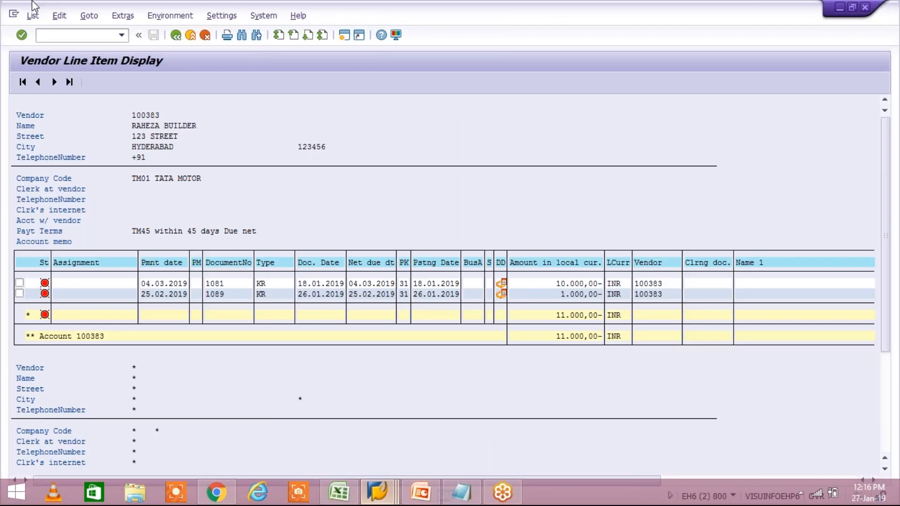
{"action": "left_click", "coordinate": [33, 16]}
{"action": "left_click", "coordinate": [46, 49]}
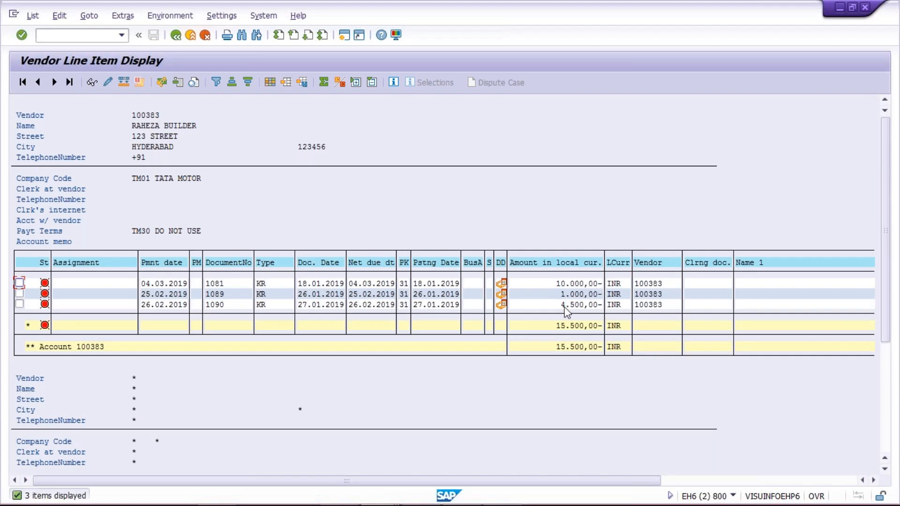
Step: Examine the amount and net due date of the newly posted invoice and compare them with the item dated 26.01.2019
{"action": "left_click", "coordinate": [563, 308]}
{"action": "left_click", "coordinate": [572, 306]}
{"action": "left_click", "coordinate": [568, 307]}
{"action": "left_click", "coordinate": [581, 306]}
{"action": "left_click", "coordinate": [351, 306]}
{"action": "left_click", "coordinate": [367, 308]}
{"action": "left_click", "coordinate": [355, 295]}
{"action": "left_click", "coordinate": [563, 295]}
{"action": "left_click", "coordinate": [353, 306]}
{"action": "mouse_move", "coordinate": [371, 498]}
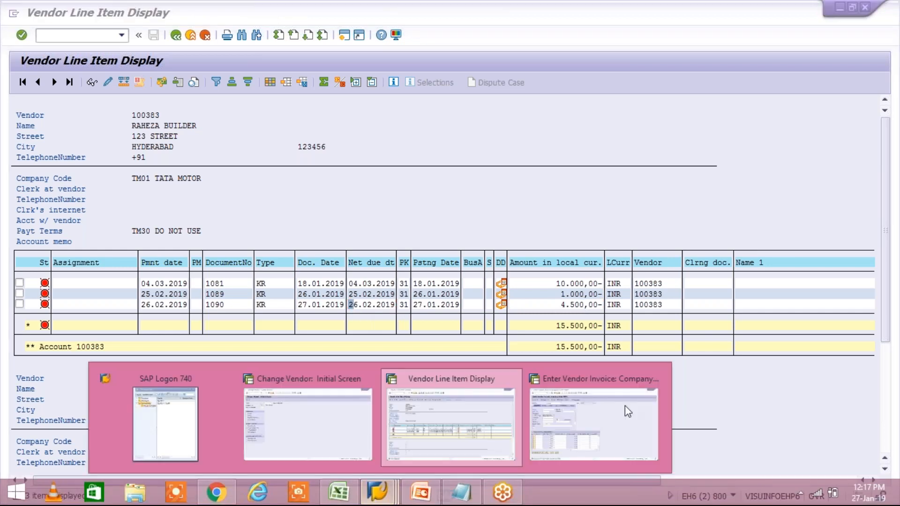
Step: Start transaction F110 in the vendor invoice session and check the newest invoice's net due date in the line item display
{"action": "left_click", "coordinate": [627, 409]}
{"action": "left_click", "coordinate": [70, 35]}
{"action": "type", "text": "/NF110"}
{"action": "key", "text": "Return"}
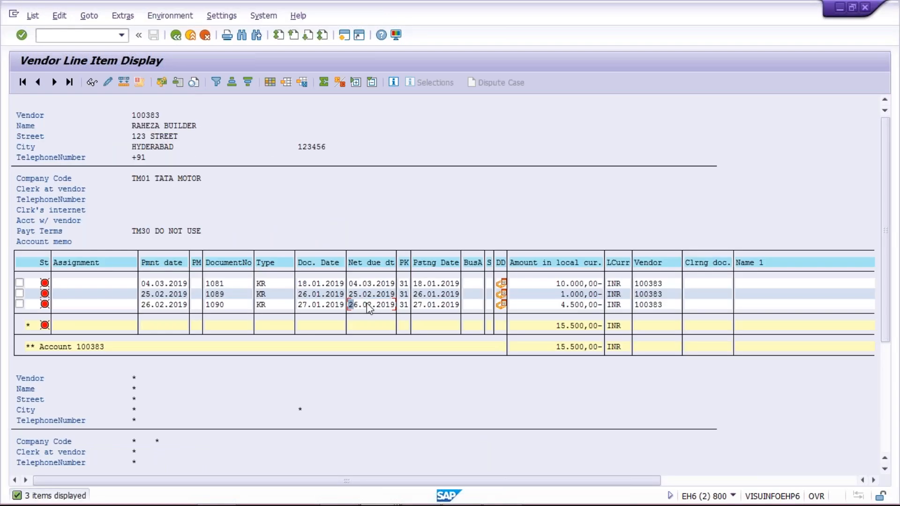
{"action": "left_click", "coordinate": [367, 304]}
{"action": "left_click", "coordinate": [387, 307]}
{"action": "key", "text": "alt+Tab"}
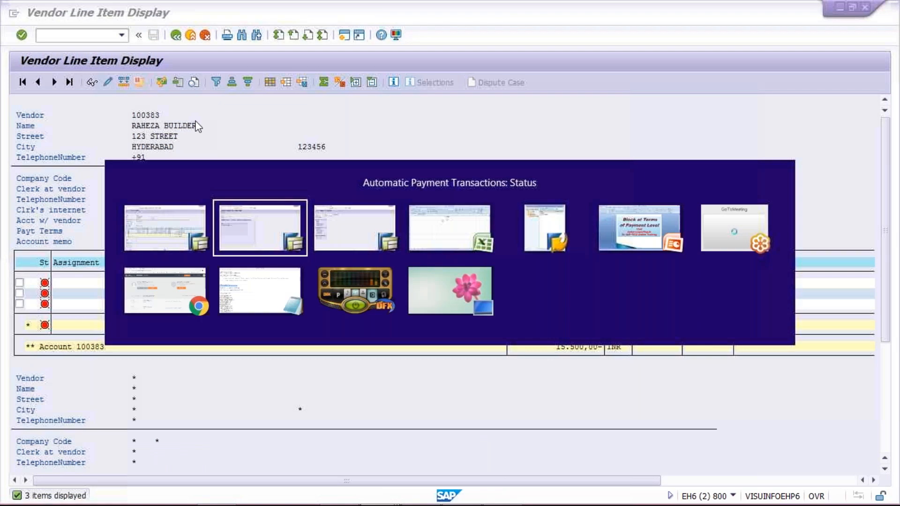
Step: Set the payment run date to 27.02.2019 and the identification to TM01A
{"action": "type", "text": "27.0"}
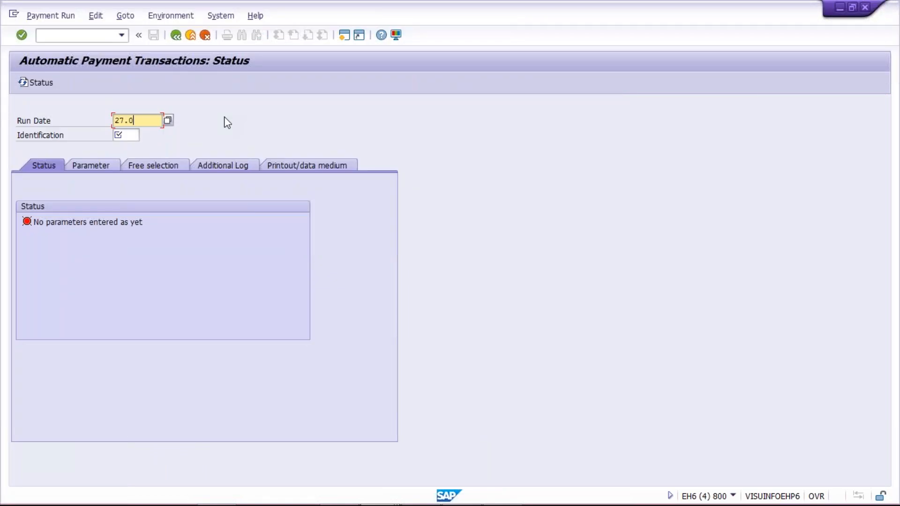
{"action": "type", "text": "2.2019"}
{"action": "left_click", "coordinate": [133, 138]}
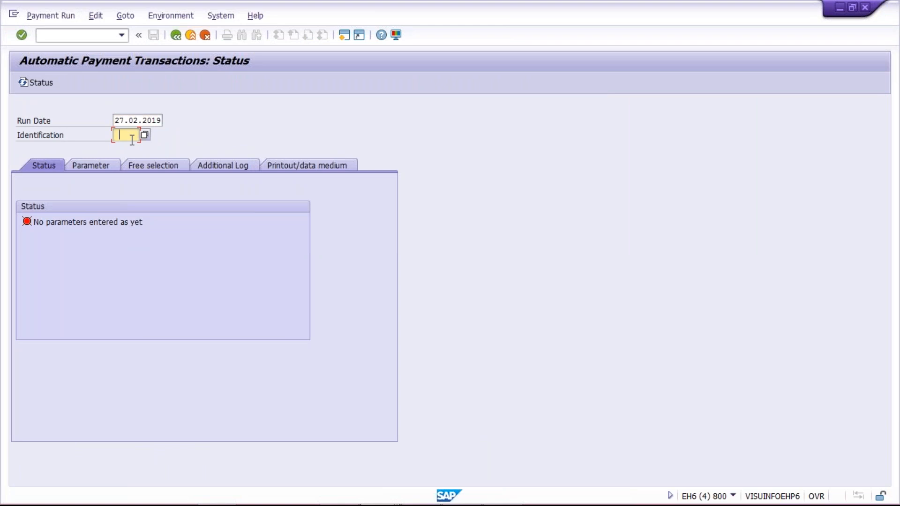
{"action": "left_click", "coordinate": [132, 146]}
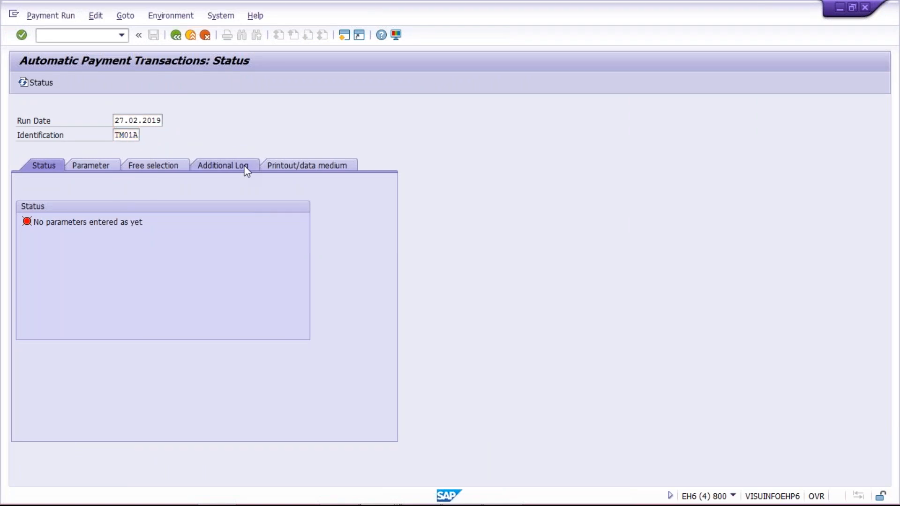
Step: Fill in the payments control parameters with company code TM01, payment method T and next payment date 28.02.2019
{"action": "left_click", "coordinate": [91, 164]}
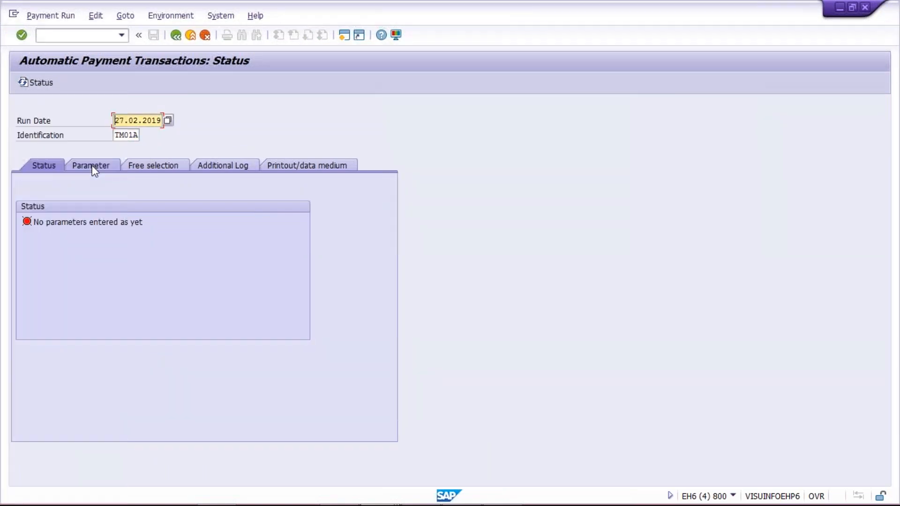
{"action": "left_click", "coordinate": [222, 252]}
{"action": "left_click", "coordinate": [222, 262]}
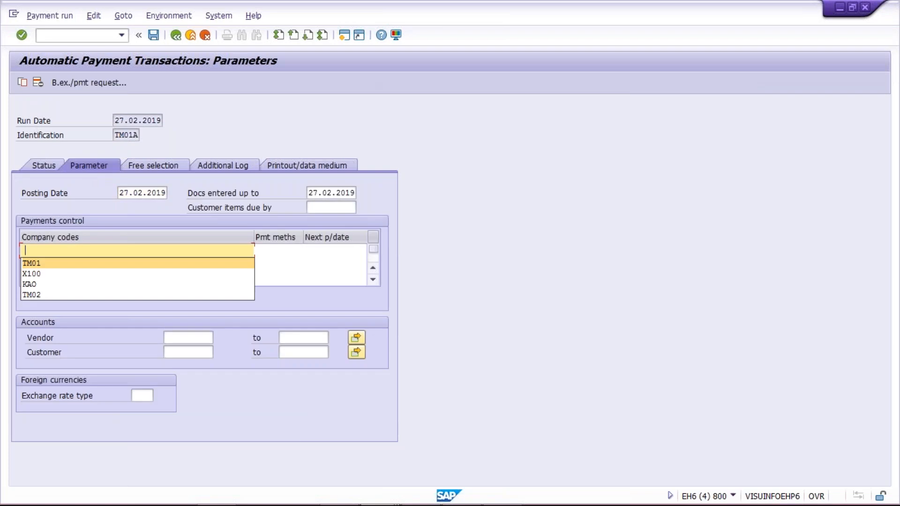
{"action": "left_click", "coordinate": [285, 254]}
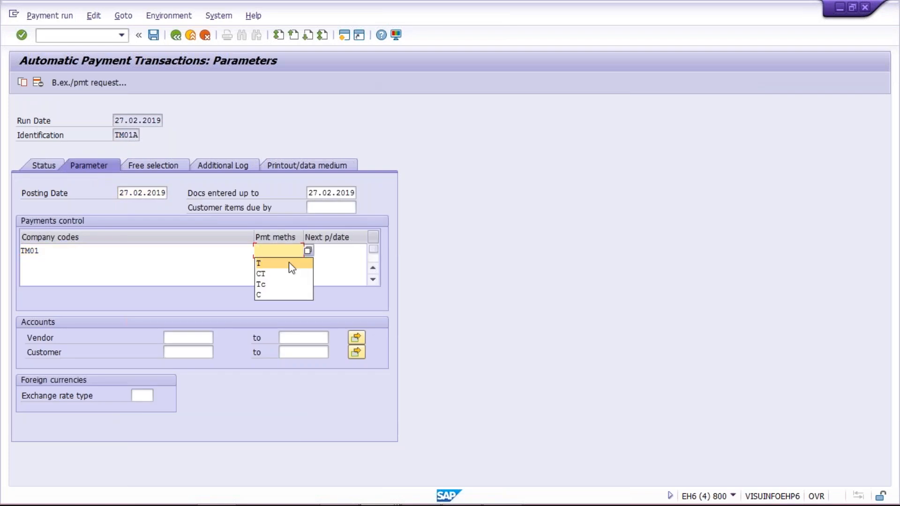
{"action": "left_click", "coordinate": [289, 262]}
{"action": "left_click", "coordinate": [338, 252]}
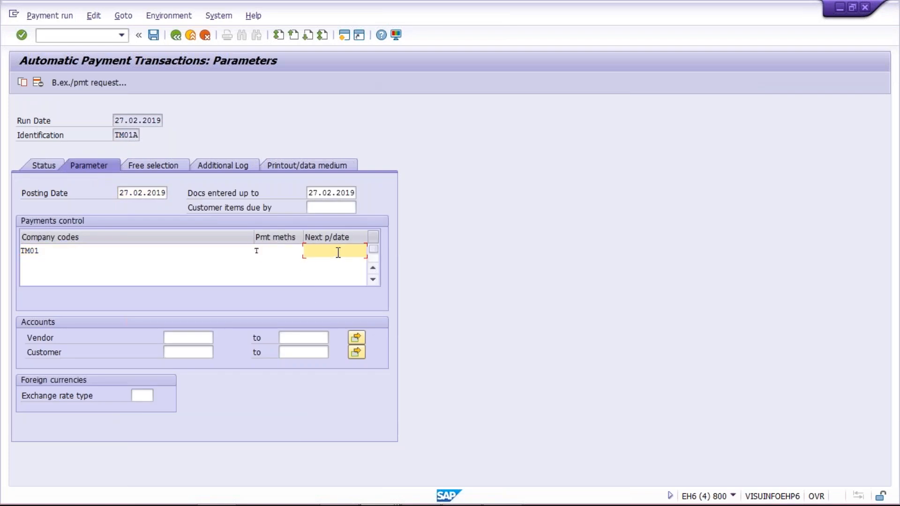
{"action": "type", "text": "30."}
{"action": "key", "text": "BackSpace"}
{"action": "key", "text": "BackSpace"}
{"action": "key", "text": "BackSpace"}
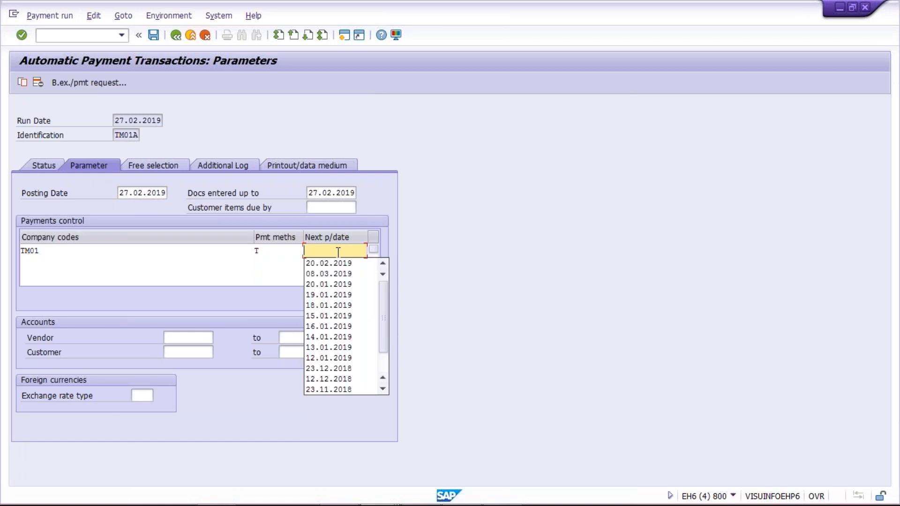
{"action": "type", "text": "28."}
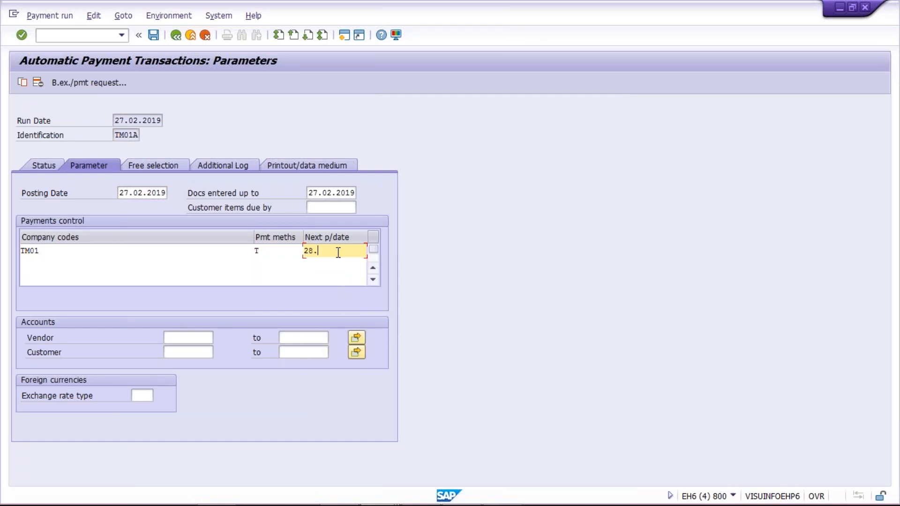
{"action": "type", "text": "02.2019"}
Step: Enter Raheza Builder's vendor account in the accounts parameters of the payment run
{"action": "left_click", "coordinate": [199, 337]}
{"action": "key", "text": "Down"}
{"action": "key", "text": "Return"}
{"action": "left_click", "coordinate": [213, 163]}
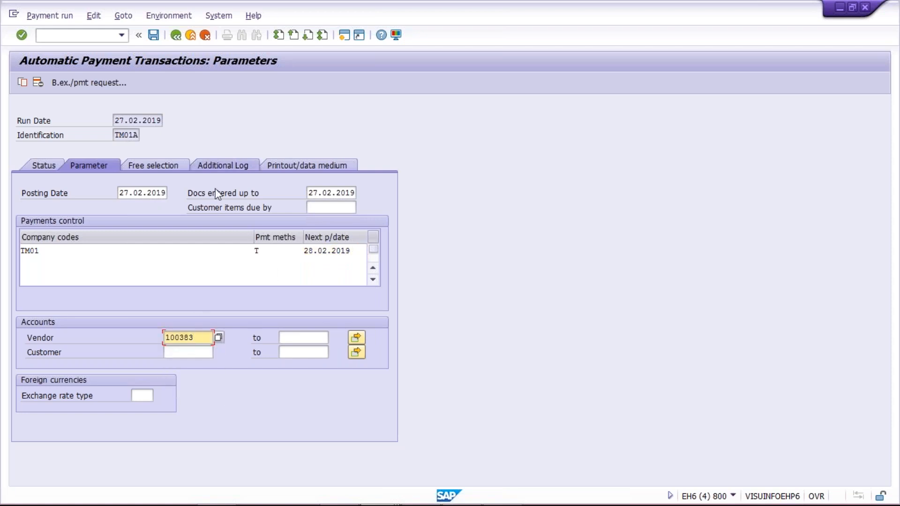
{"action": "left_click", "coordinate": [58, 237]}
{"action": "left_click", "coordinate": [50, 268]}
{"action": "left_click", "coordinate": [43, 323]}
{"action": "key", "text": "Down"}
{"action": "key", "text": "Return"}
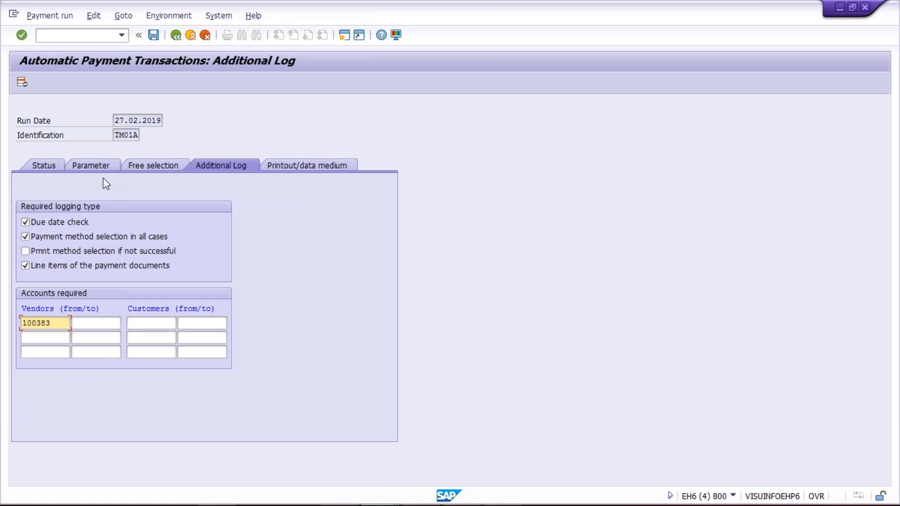
{"action": "key", "text": "ctrl+s"}
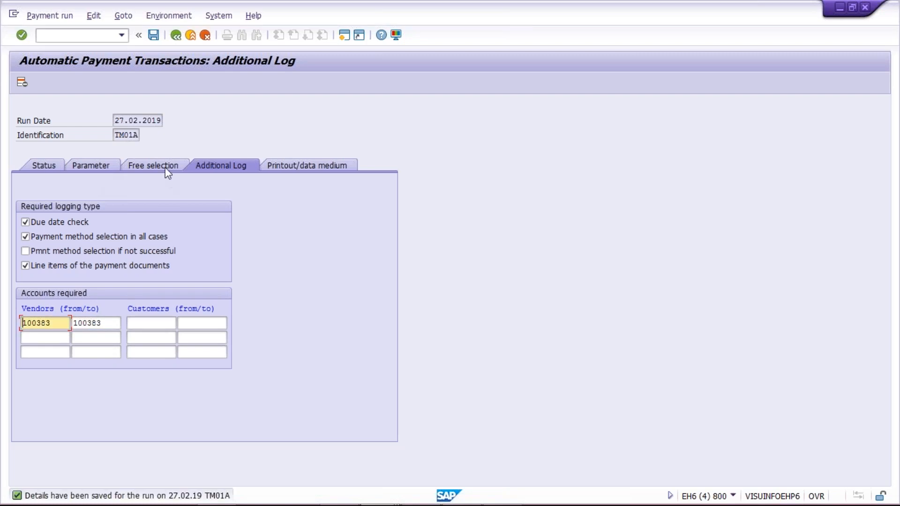
Step: Look over the run's free selection criteria, the vendor's open items and the Excel payment terms notes, and return to the payment run
{"action": "left_click", "coordinate": [165, 166]}
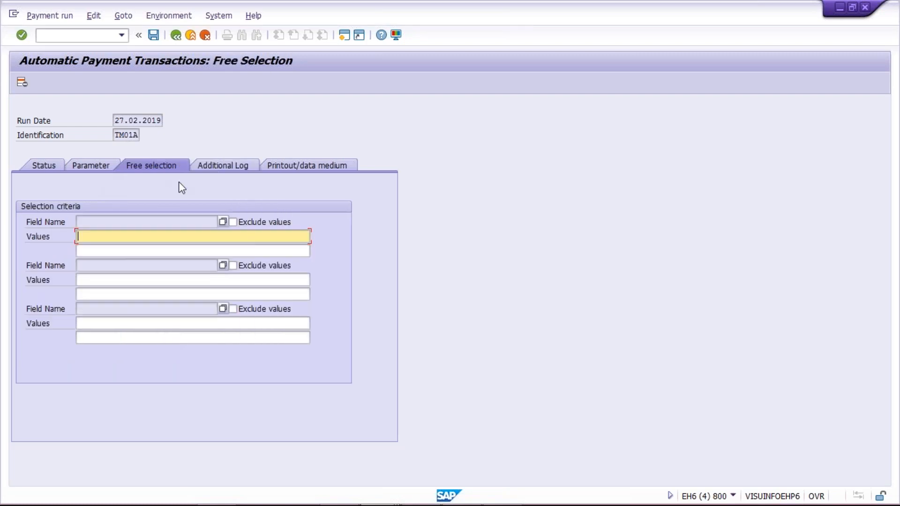
{"action": "mouse_move", "coordinate": [347, 505]}
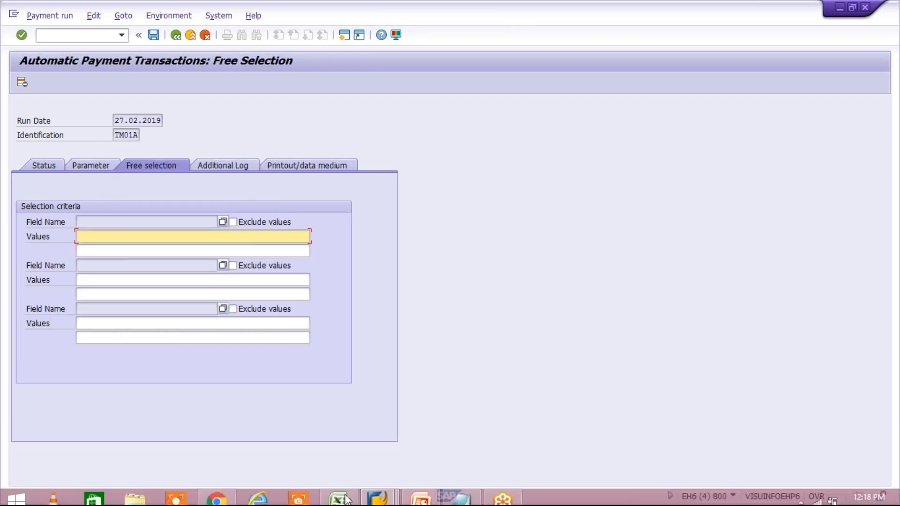
{"action": "left_click", "coordinate": [387, 491]}
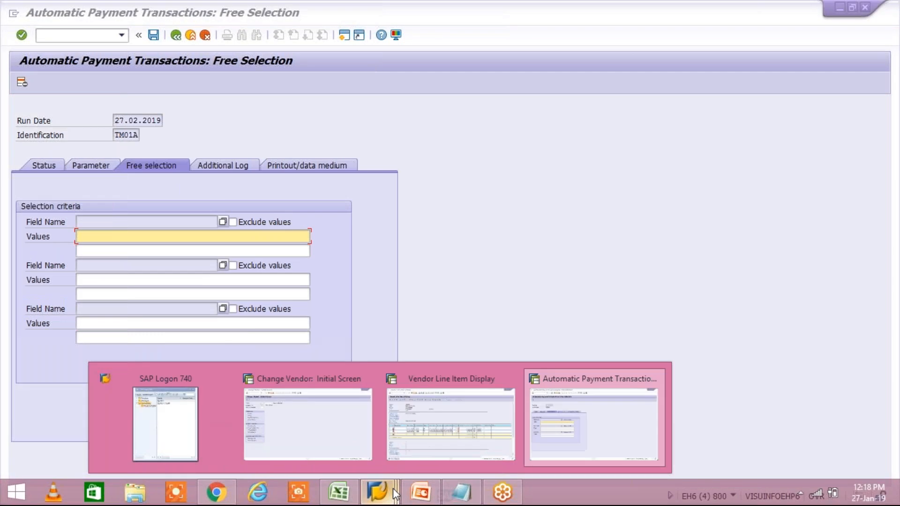
{"action": "left_click", "coordinate": [448, 438]}
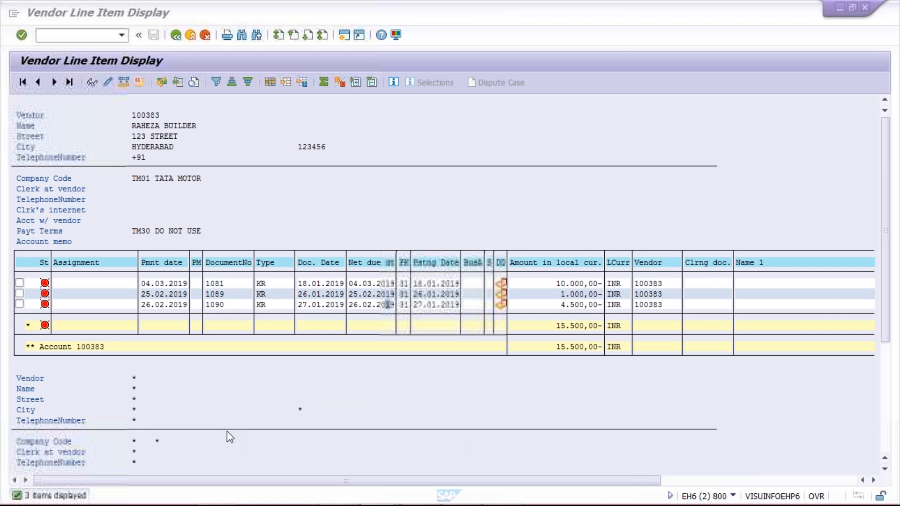
{"action": "mouse_move", "coordinate": [360, 500]}
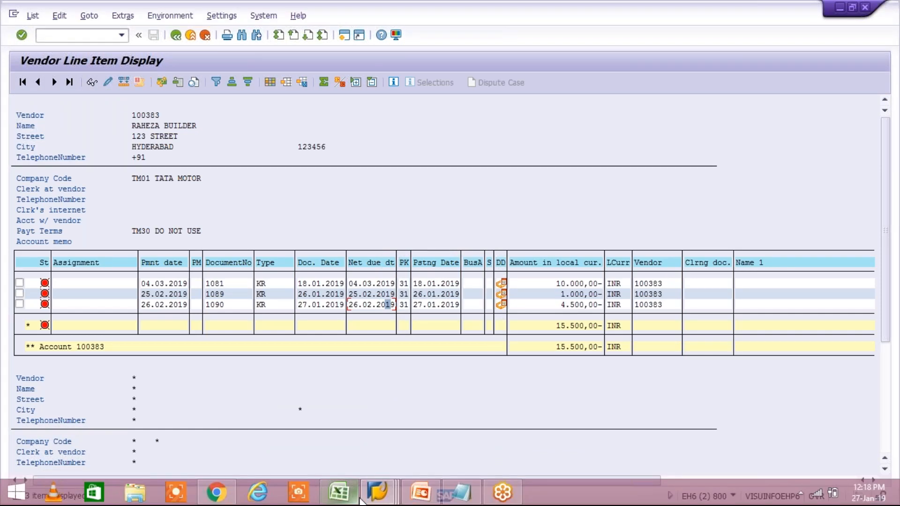
{"action": "left_click", "coordinate": [358, 498]}
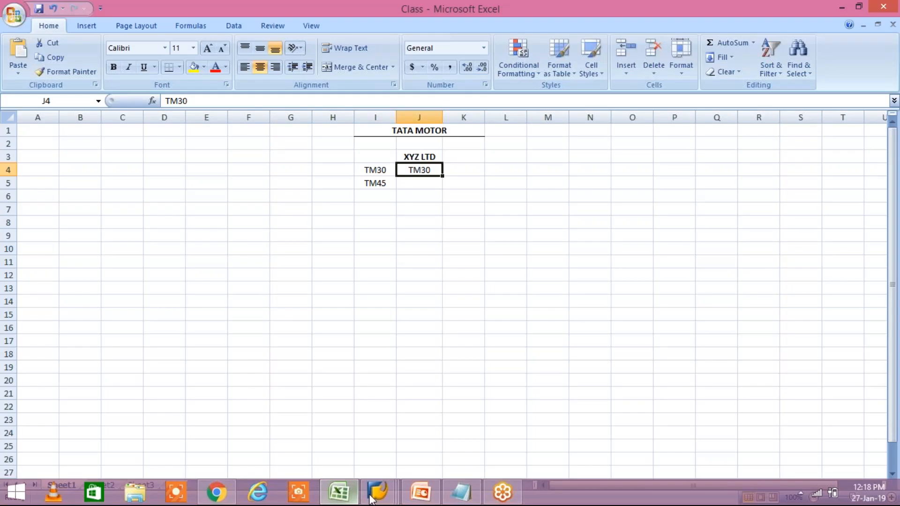
{"action": "mouse_move", "coordinate": [375, 496]}
{"action": "left_click", "coordinate": [596, 422]}
Step: Schedule the payment proposal with immediate start and update the run status
{"action": "left_click", "coordinate": [53, 163]}
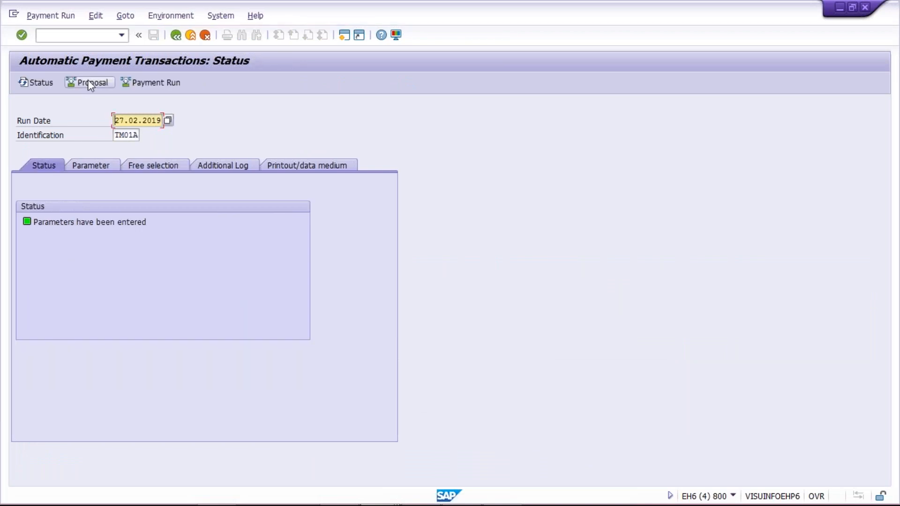
{"action": "left_click", "coordinate": [89, 83]}
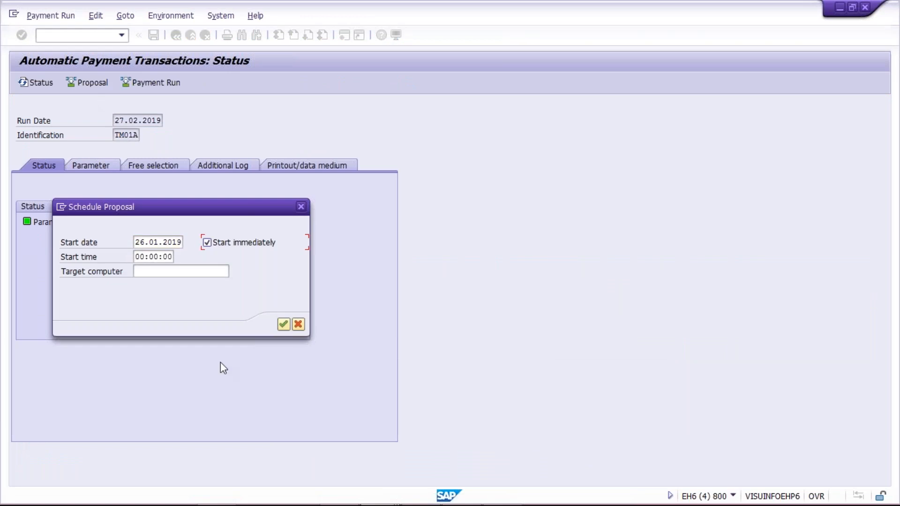
{"action": "key", "text": "Return"}
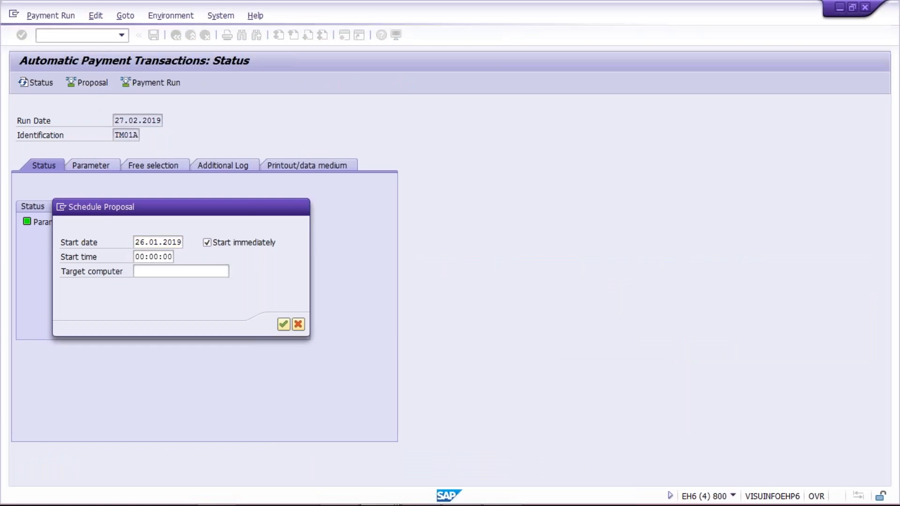
{"action": "key", "text": "Return"}
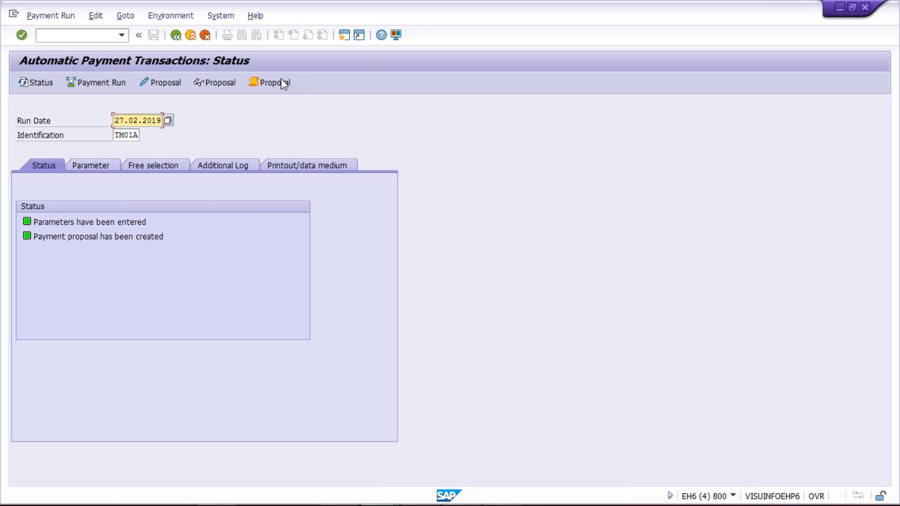
Step: Open the proposal log and examine the entries for the 1.000 INR and 4.500 INR invoices
{"action": "left_click", "coordinate": [277, 82]}
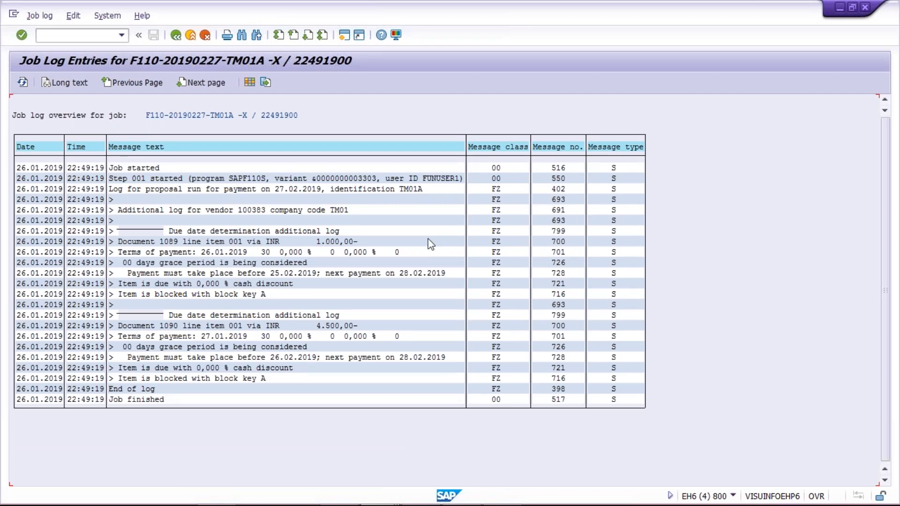
{"action": "left_click", "coordinate": [328, 327]}
{"action": "left_click", "coordinate": [336, 242]}
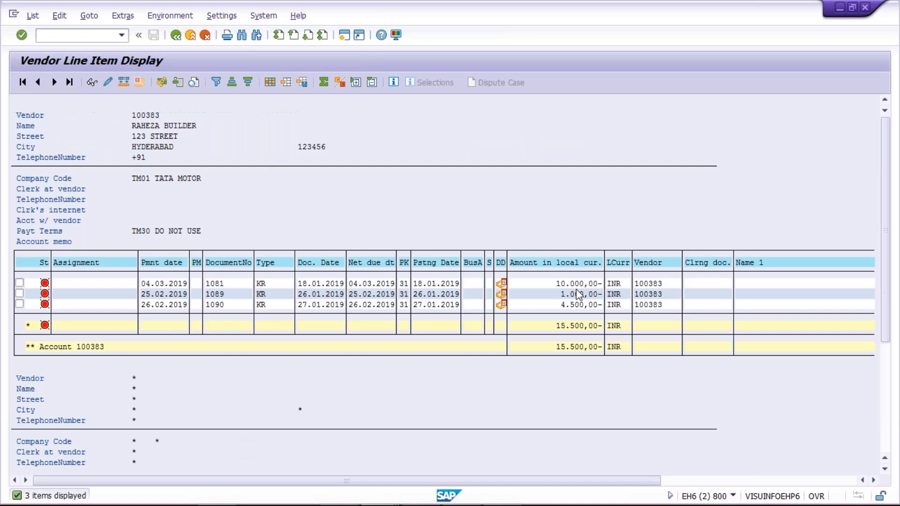
Step: Open the 4.500 INR item in the vendor line item display, check its payment terms and payment block, and return to the job log
{"action": "double_click", "coordinate": [569, 305]}
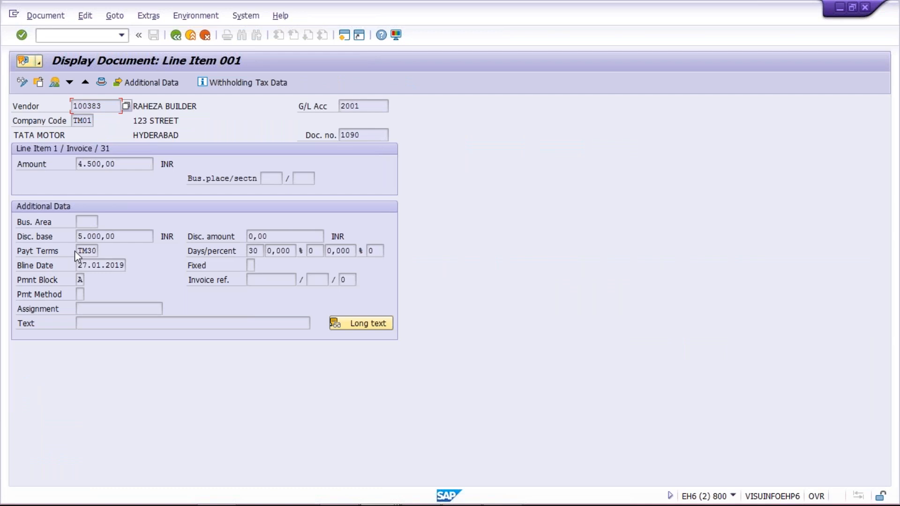
{"action": "left_click_drag", "start_coordinate": [75, 252], "coordinate": [113, 255]}
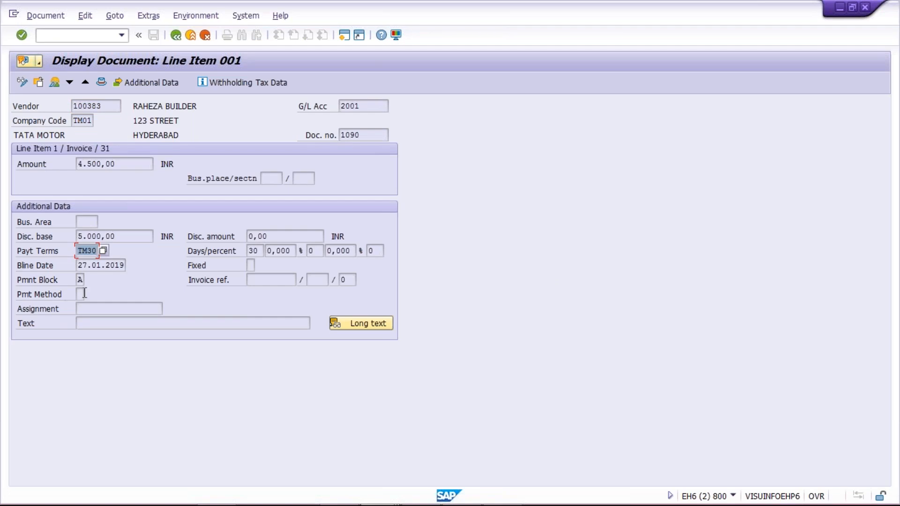
{"action": "left_click", "coordinate": [79, 280]}
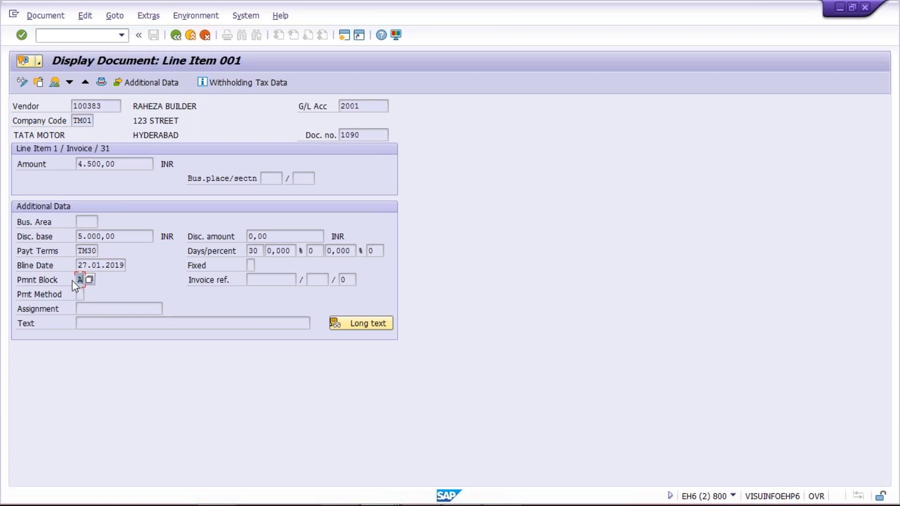
{"action": "type", "text": "A"}
{"action": "key", "text": "alt+Tab"}
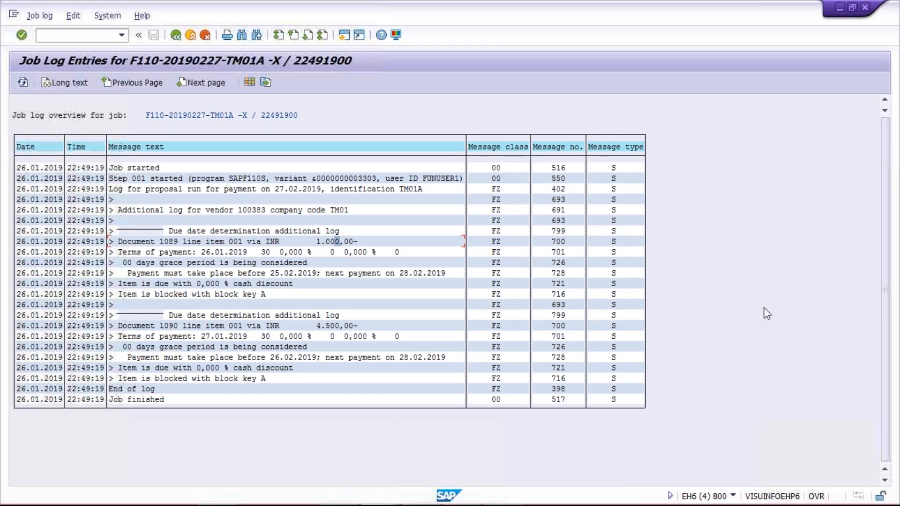
Step: Examine the due date determination and block entries of the 4.500 INR invoice in the job log
{"action": "key", "text": "ctrl+2"}
{"action": "left_click_drag", "start_coordinate": [119, 305], "coordinate": [108, 389]}
{"action": "left_click_drag", "start_coordinate": [468, 399], "coordinate": [119, 303]}
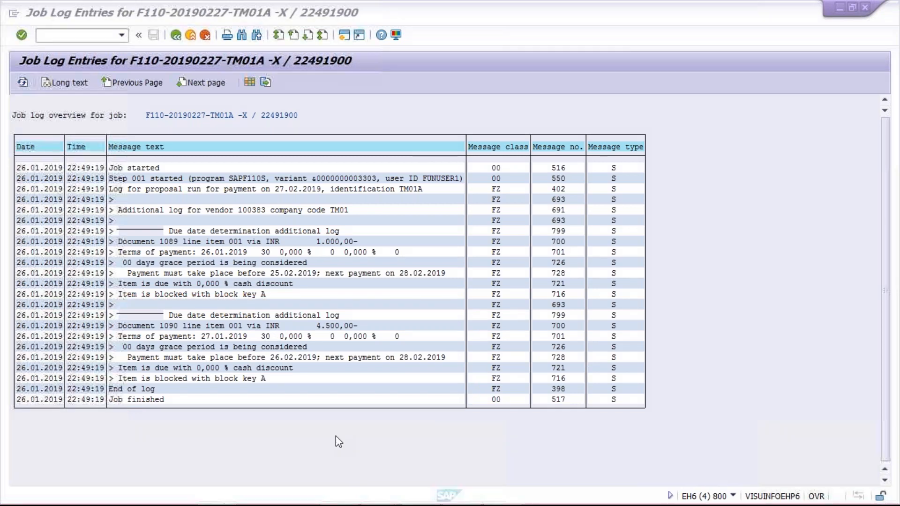
{"action": "left_click", "coordinate": [306, 421]}
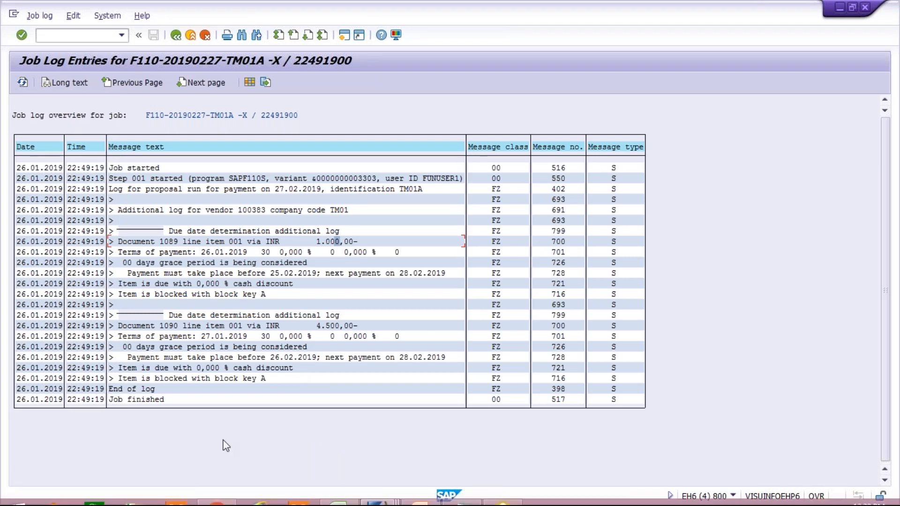
Step: Switch to the Class workbook in Excel and review the TM30 and TM45 payment terms listed for TATA MOTOR
{"action": "left_click", "coordinate": [339, 492]}
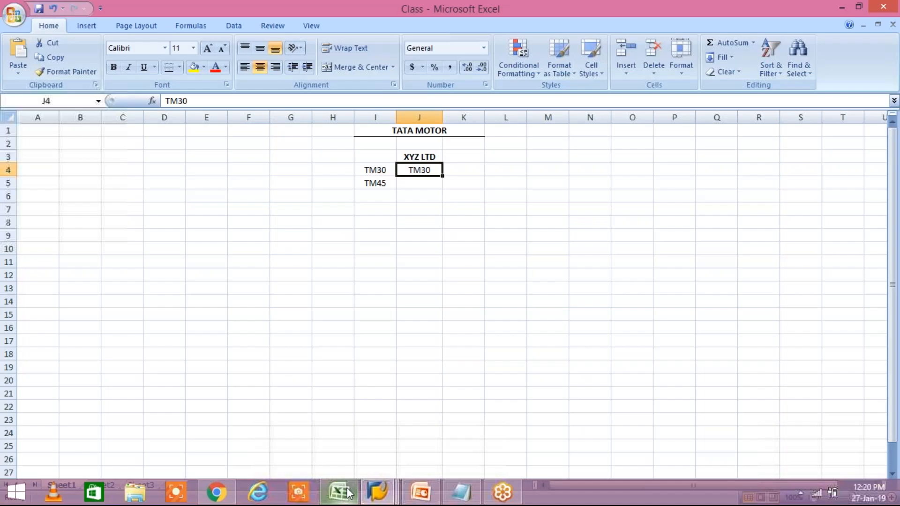
{"action": "left_click", "coordinate": [378, 239]}
{"action": "left_click", "coordinate": [374, 172]}
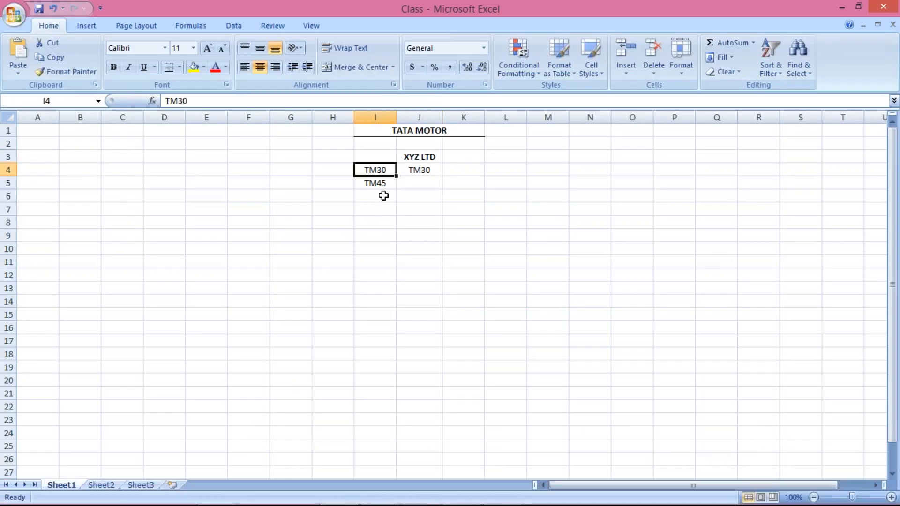
{"action": "left_click", "coordinate": [370, 184]}
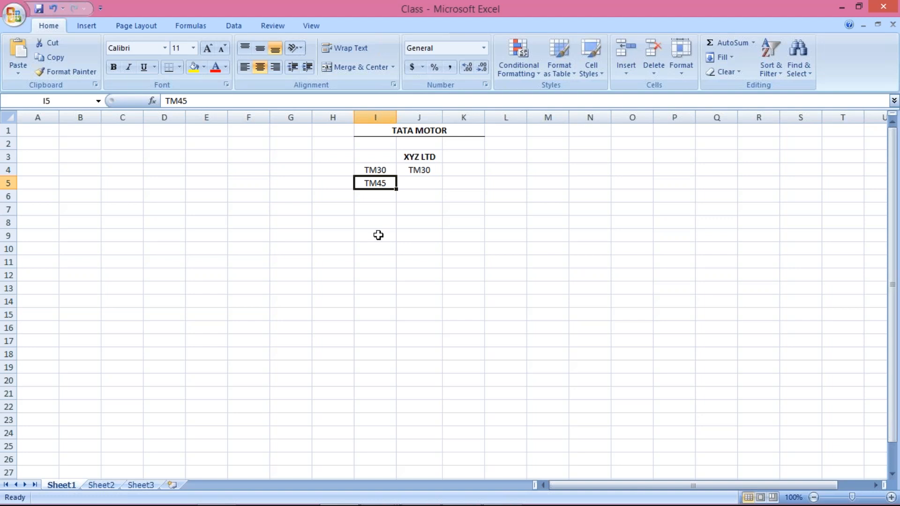
Step: Switch from Excel to SAP and review the 4.500 INR invoice line item and the F110 proposal job log
{"action": "left_click", "coordinate": [375, 169]}
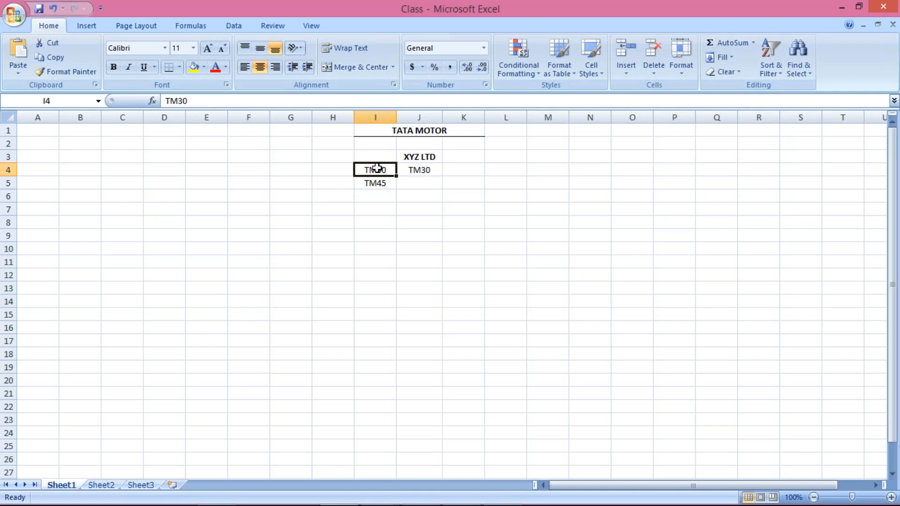
{"action": "left_click", "coordinate": [377, 207]}
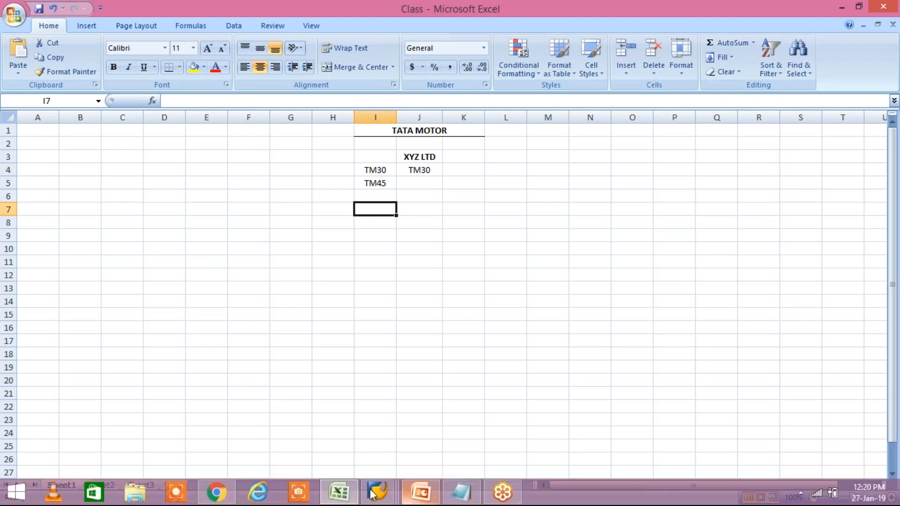
{"action": "mouse_move", "coordinate": [377, 492]}
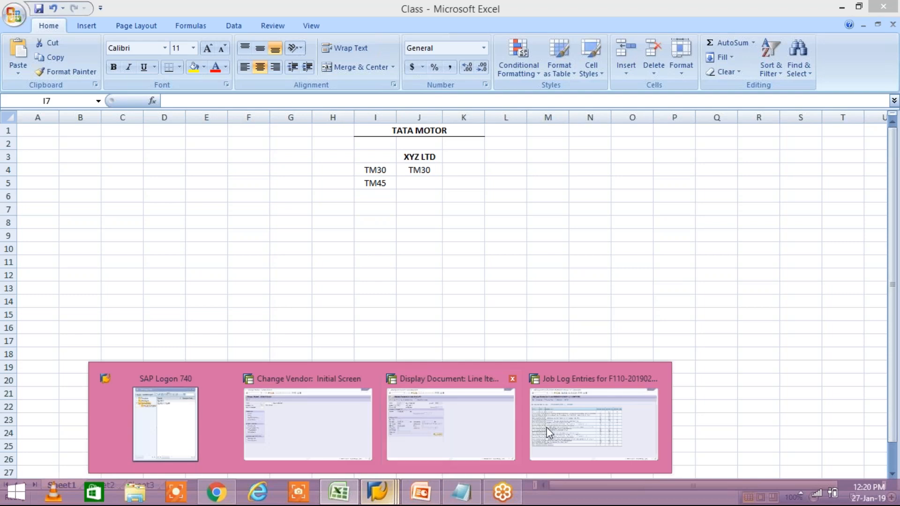
{"action": "left_click", "coordinate": [451, 437]}
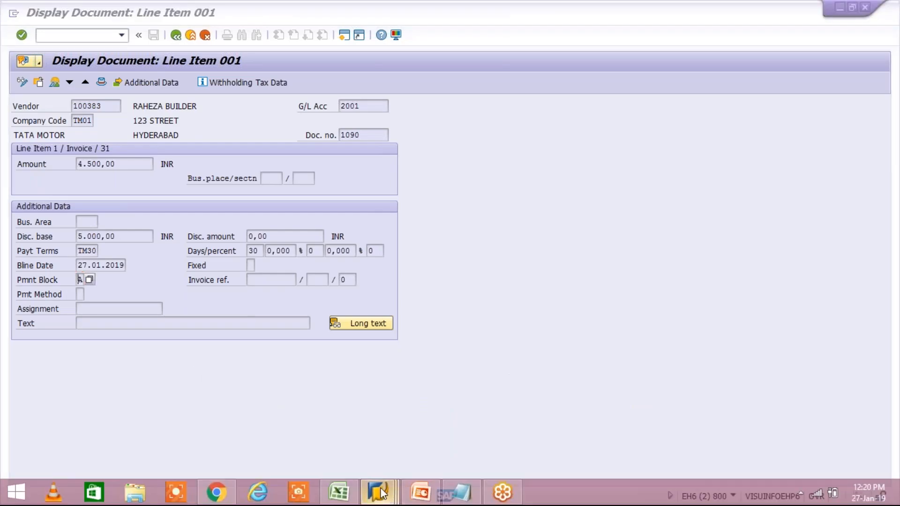
{"action": "mouse_move", "coordinate": [380, 487]}
{"action": "left_click", "coordinate": [583, 424]}
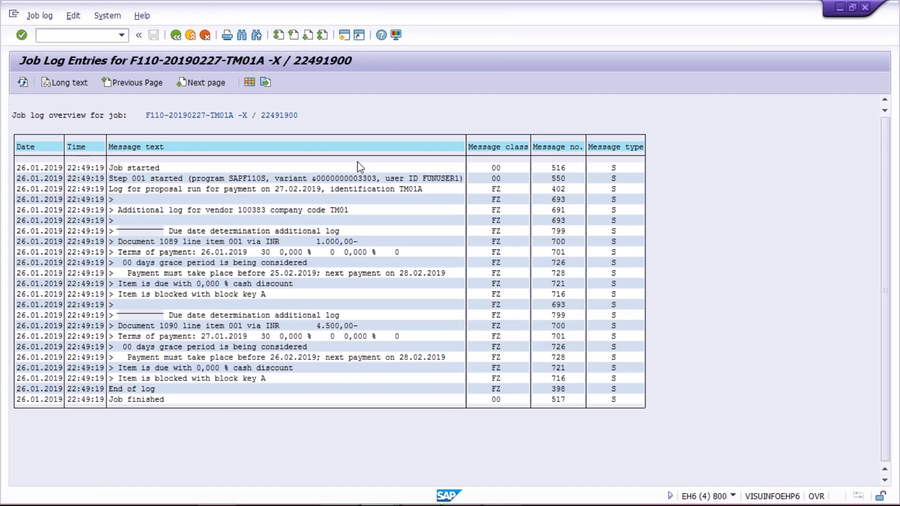
Step: Open an additional SAP session and return to the Class workbook in Excel to compare the TM30 and TM45 entries
{"action": "mouse_move", "coordinate": [403, 497]}
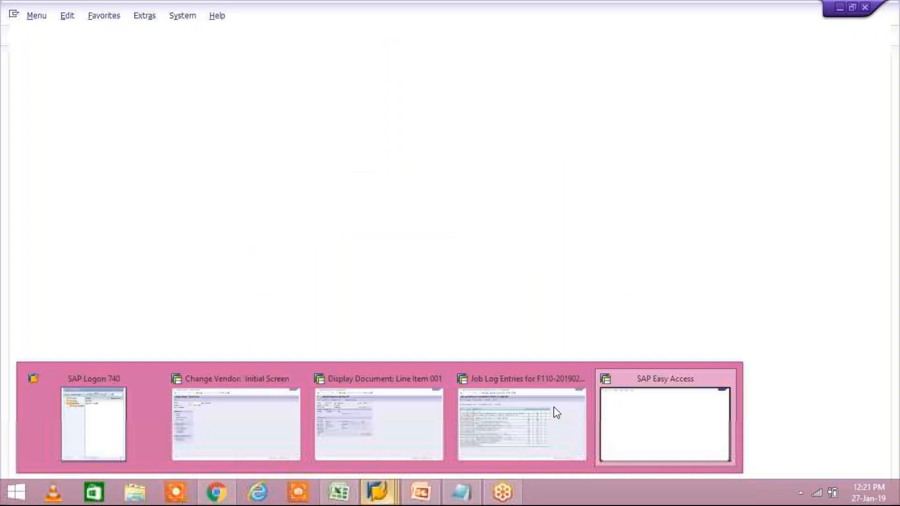
{"action": "mouse_move", "coordinate": [366, 446]}
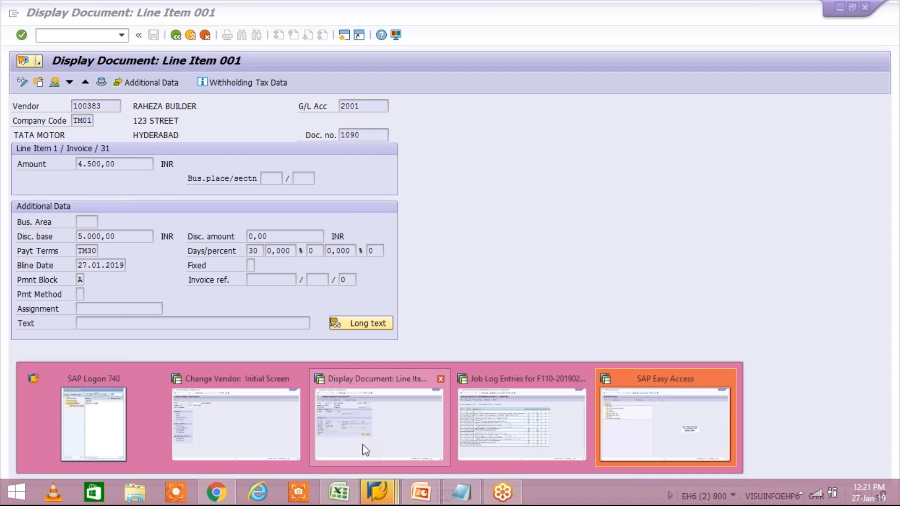
{"action": "left_click", "coordinate": [340, 497]}
{"action": "left_click", "coordinate": [374, 170]}
{"action": "left_click", "coordinate": [375, 179]}
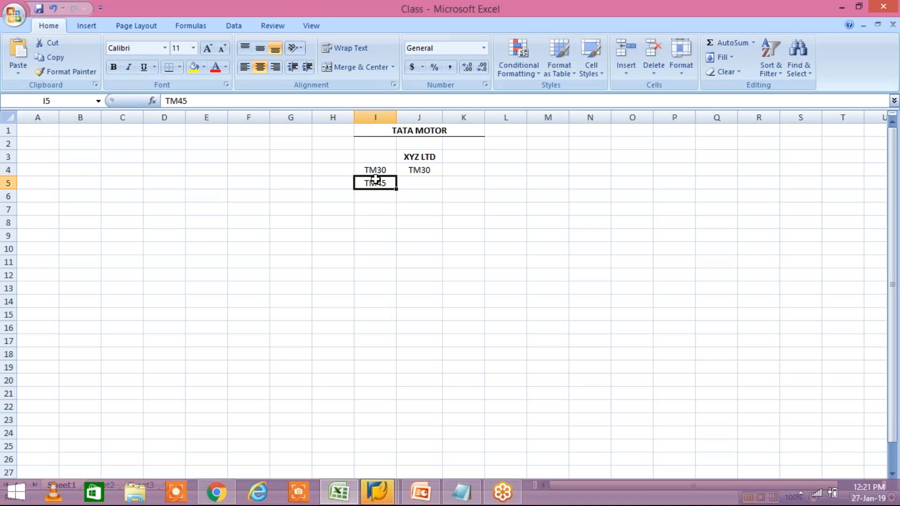
{"action": "left_click", "coordinate": [376, 171]}
{"action": "left_click", "coordinate": [380, 184]}
{"action": "left_click", "coordinate": [378, 170]}
{"action": "left_click", "coordinate": [378, 182]}
{"action": "left_click", "coordinate": [379, 169]}
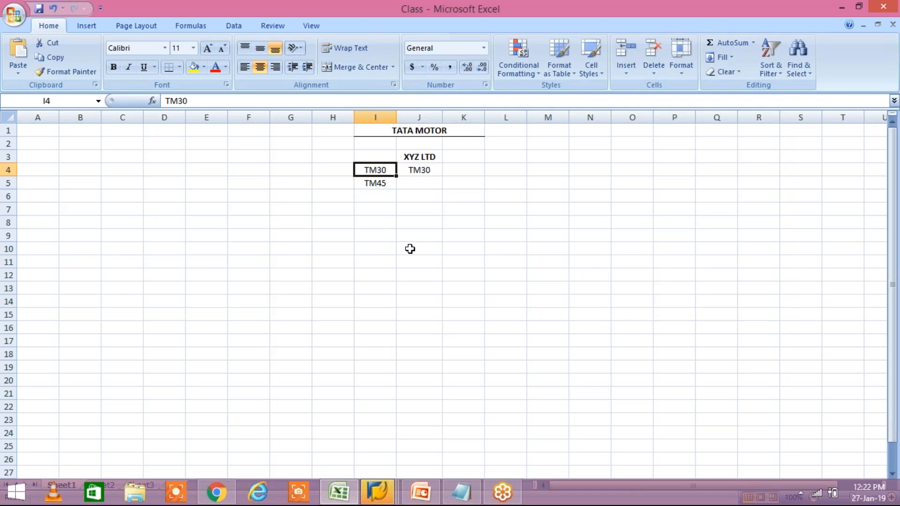
Step: Switch to the SAP Easy Access session and start transaction OBB8 for the terms of payment
{"action": "left_click", "coordinate": [378, 493]}
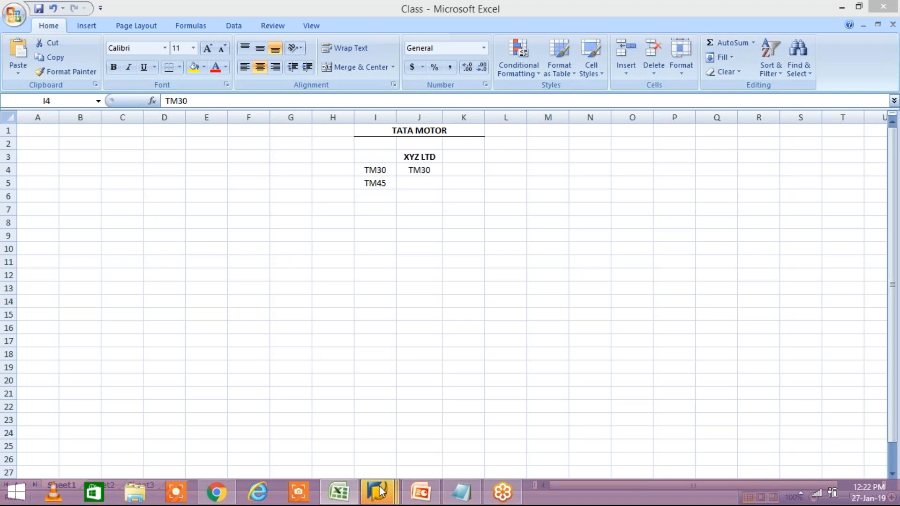
{"action": "left_click", "coordinate": [381, 492]}
{"action": "left_click", "coordinate": [689, 415]}
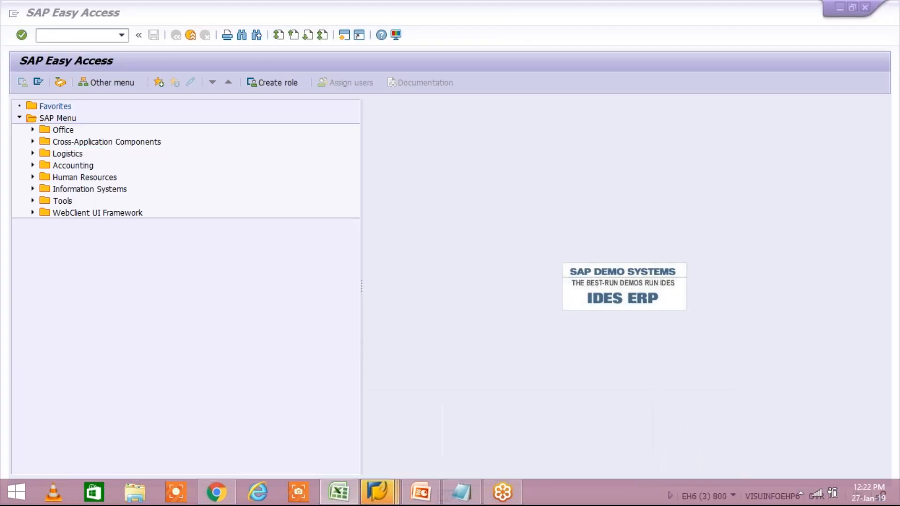
{"action": "left_click", "coordinate": [122, 36]}
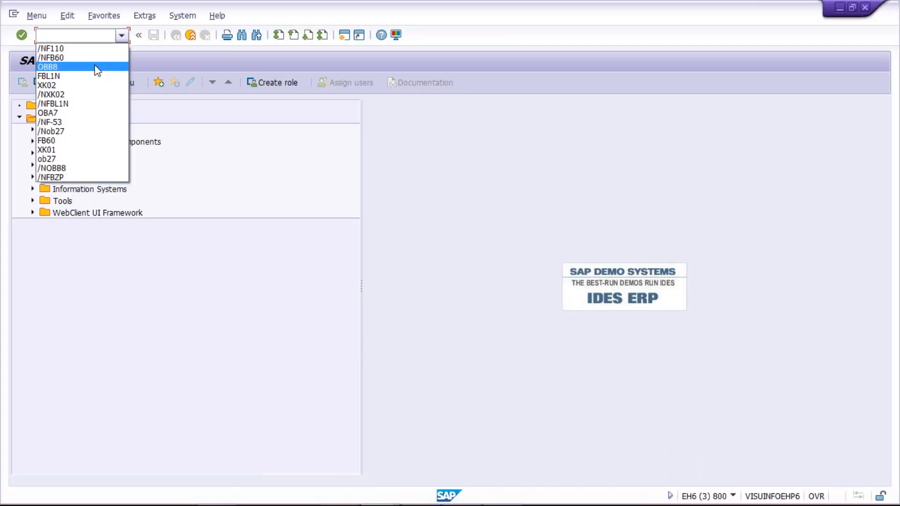
{"action": "left_click", "coordinate": [96, 67]}
{"action": "key", "text": "Return"}
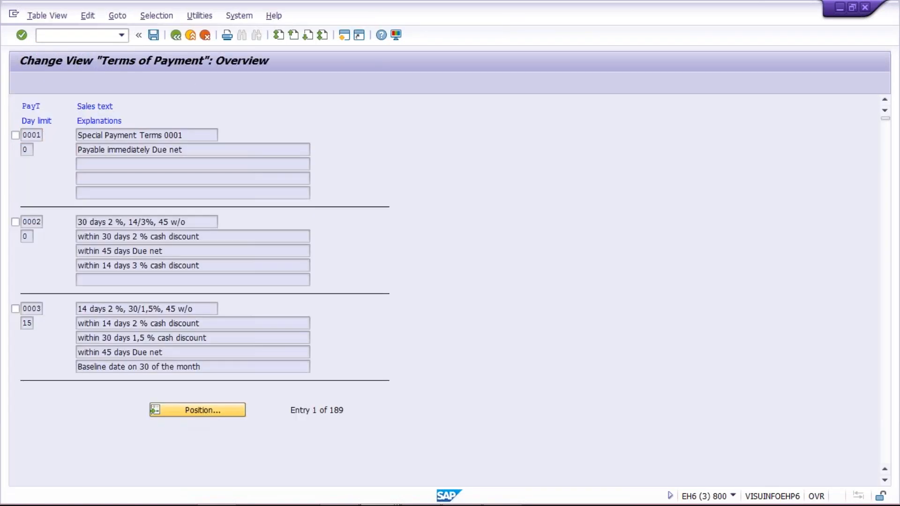
Step: Find payment term TM30, check its block key and description in the details, and return to the overview
{"action": "left_click", "coordinate": [198, 410]}
{"action": "type", "text": "TM30"}
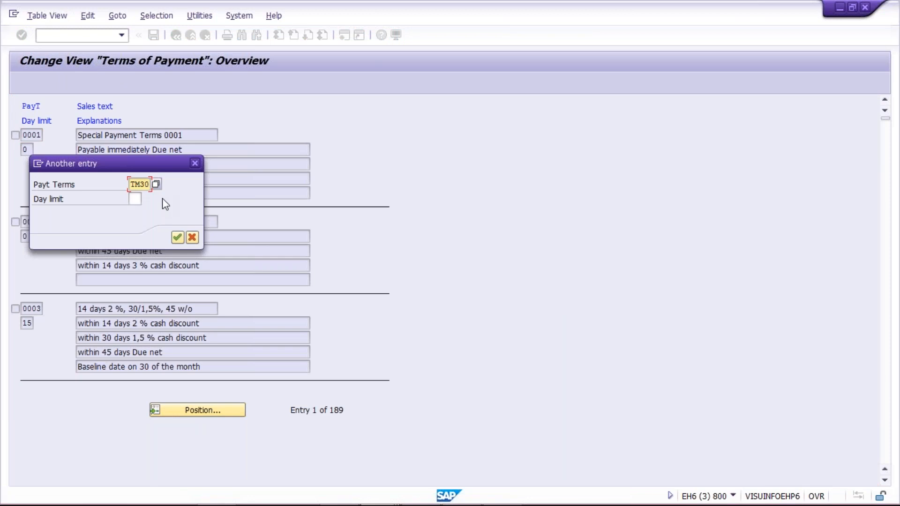
{"action": "key", "text": "Return"}
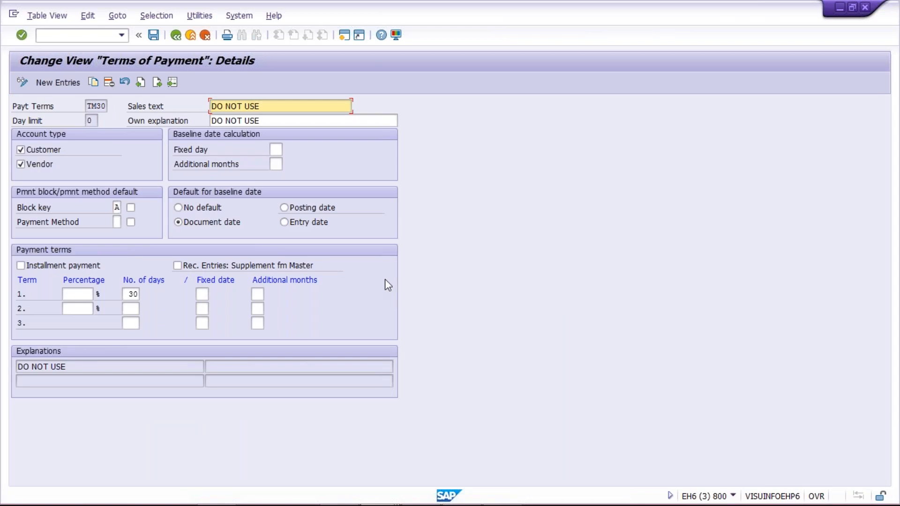
{"action": "left_click", "coordinate": [174, 41]}
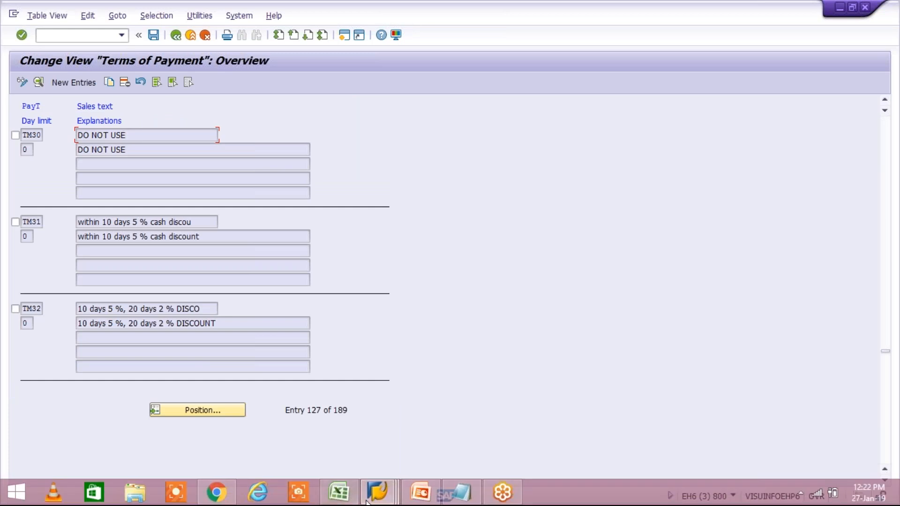
Step: Return from the job log to the status of payment run TM01A dated 27.02.2019 and delete its payment proposal
{"action": "left_click", "coordinate": [375, 498]}
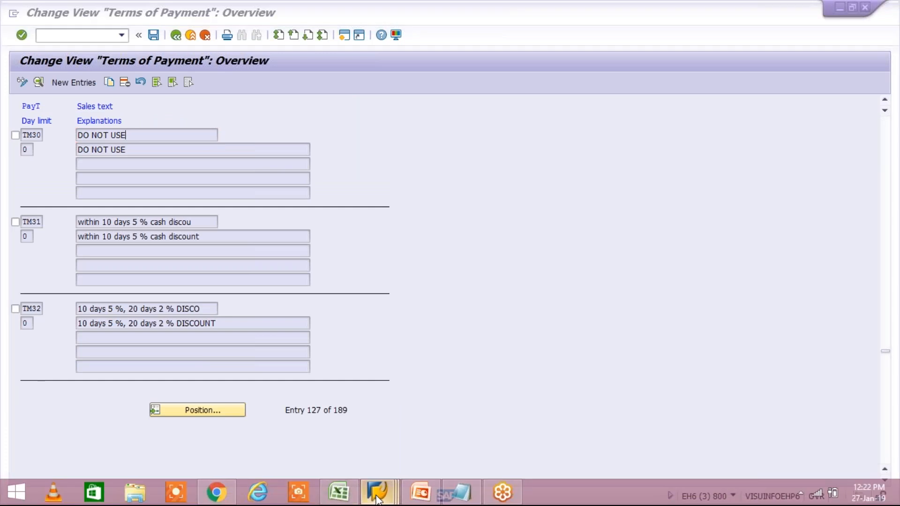
{"action": "left_click", "coordinate": [519, 434]}
{"action": "left_click", "coordinate": [176, 35]}
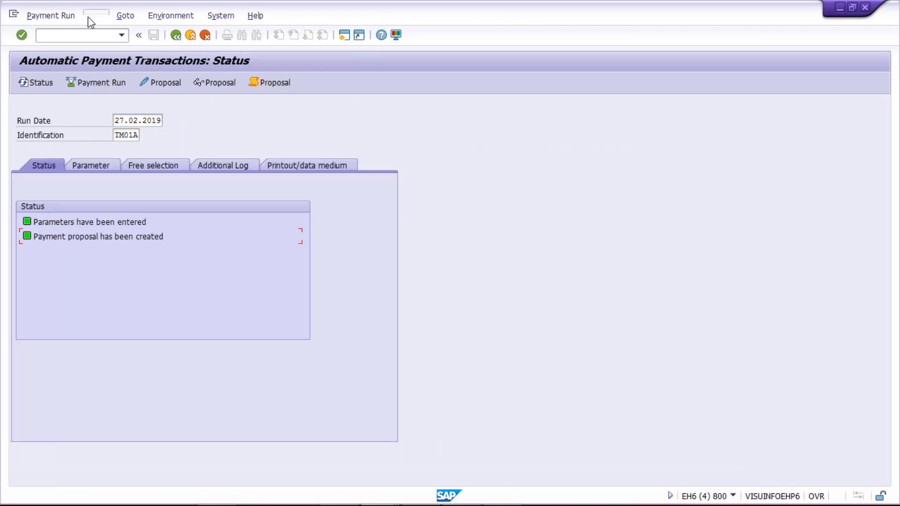
{"action": "left_click", "coordinate": [95, 16]}
{"action": "mouse_move", "coordinate": [117, 47]}
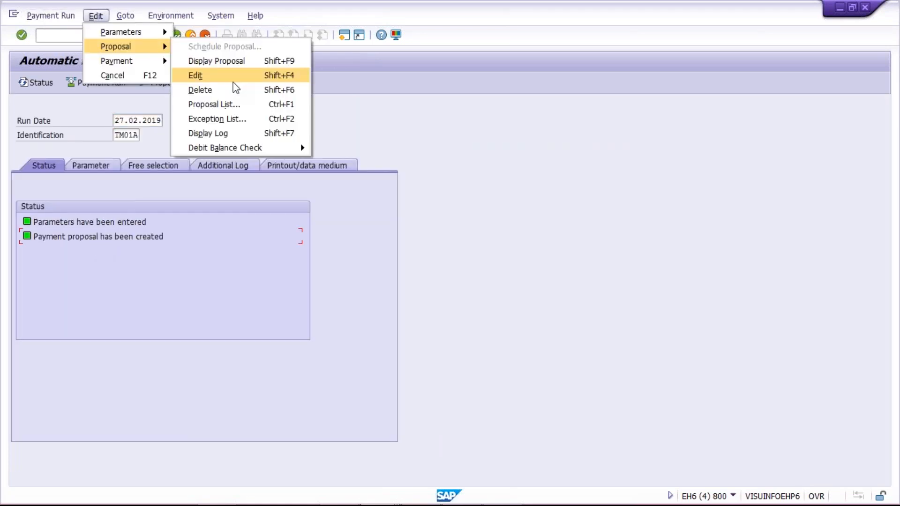
{"action": "left_click", "coordinate": [228, 89]}
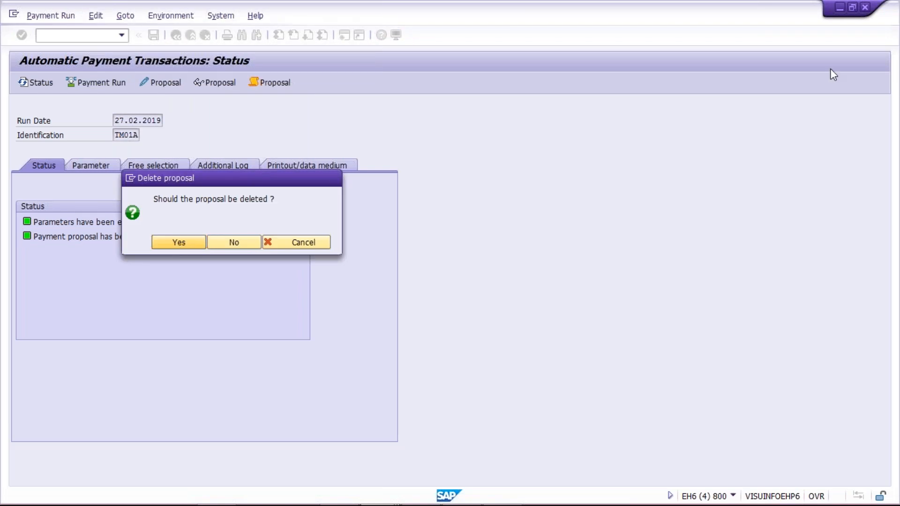
{"action": "key", "text": "Return"}
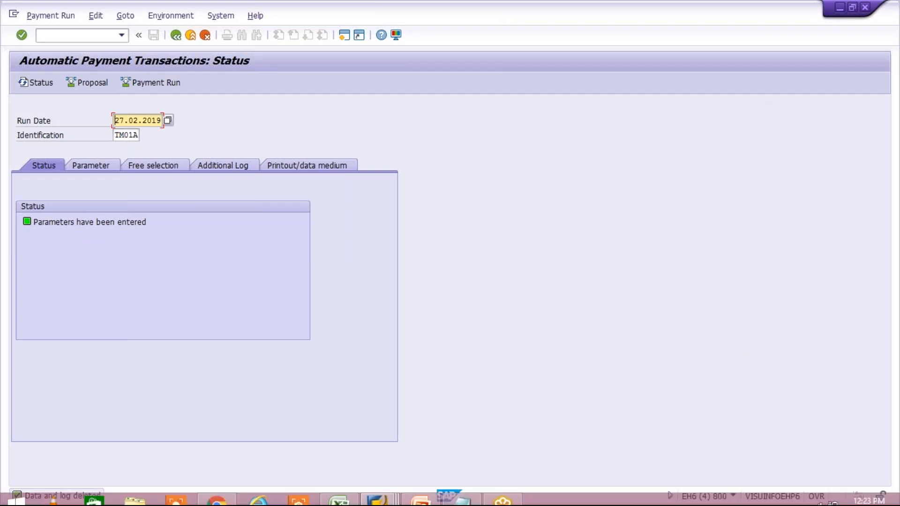
Step: Leave the payment run and start transaction F-53 for posting outgoing payments
{"action": "left_click", "coordinate": [142, 254]}
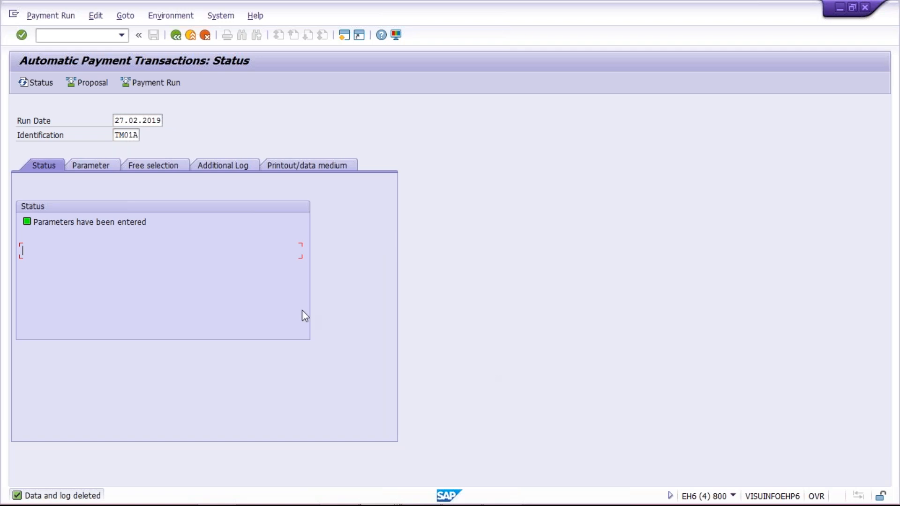
{"action": "left_click", "coordinate": [62, 238]}
{"action": "type", "text": "/NF53"}
{"action": "key", "text": "Return"}
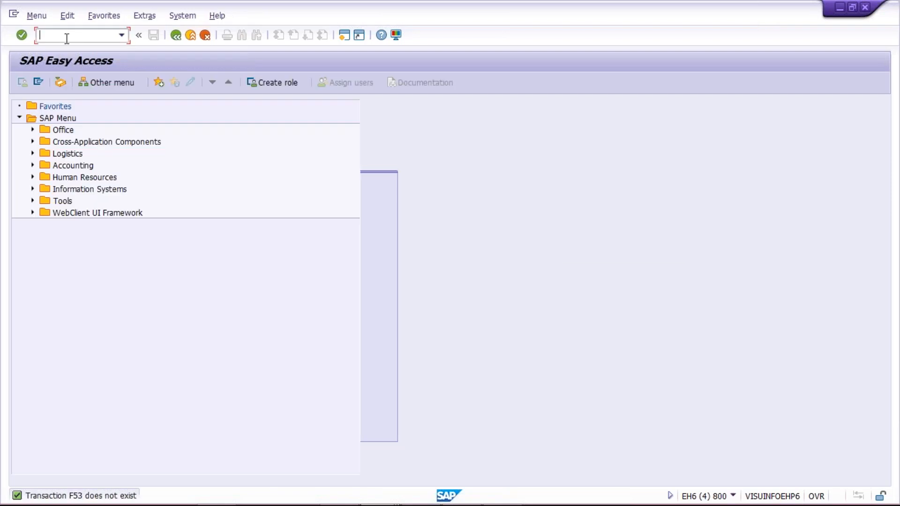
{"action": "type", "text": "F-53"}
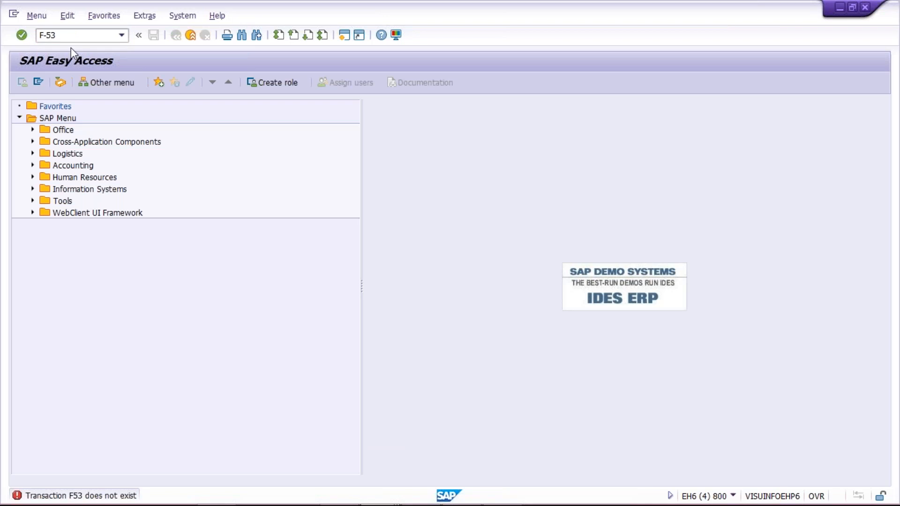
{"action": "key", "text": "Return"}
{"action": "key", "text": "space"}
Step: Set the document date of the outgoing payment to 27.01.2019
{"action": "left_click", "coordinate": [116, 120]}
{"action": "left_click", "coordinate": [101, 208]}
{"action": "left_click", "coordinate": [97, 108]}
{"action": "type", "text": "7.01.2019"}
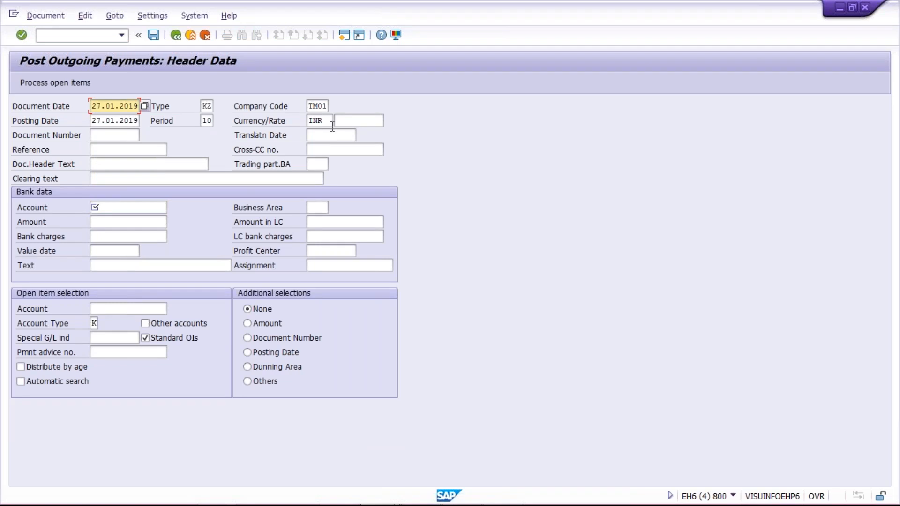
Step: Enter G/L account 1000 and an amount of 4500 in the payment's bank data
{"action": "left_click", "coordinate": [101, 209]}
{"action": "left_click", "coordinate": [113, 223]}
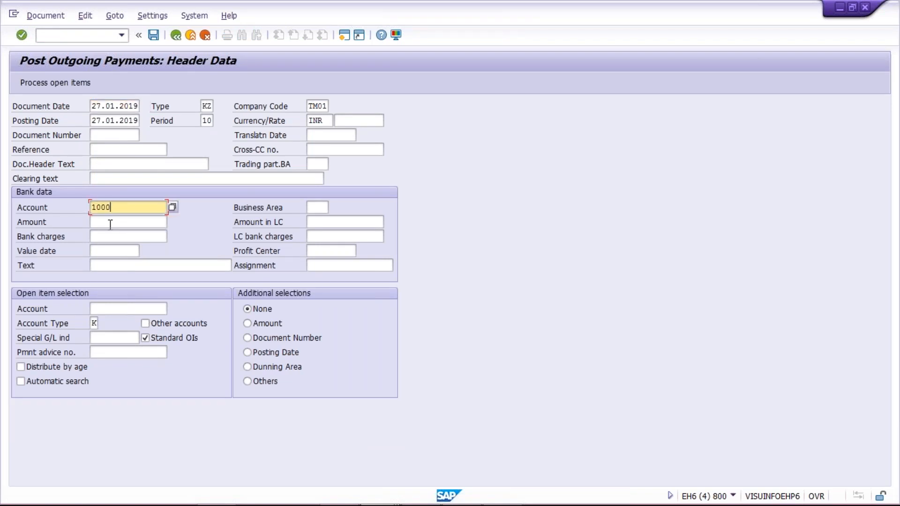
{"action": "left_click", "coordinate": [110, 224]}
{"action": "left_click", "coordinate": [105, 222]}
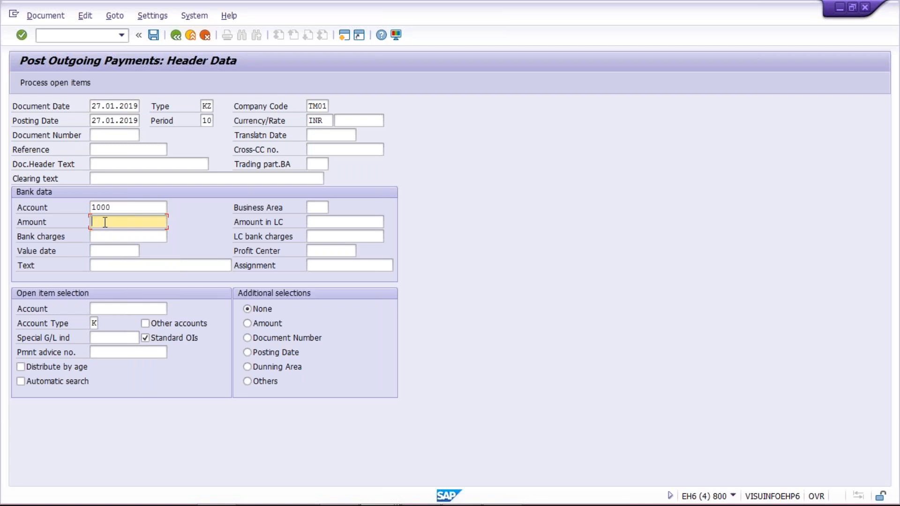
{"action": "type", "text": "550"}
{"action": "key", "text": "BackSpace"}
{"action": "key", "text": "BackSpace"}
{"action": "key", "text": "BackSpace"}
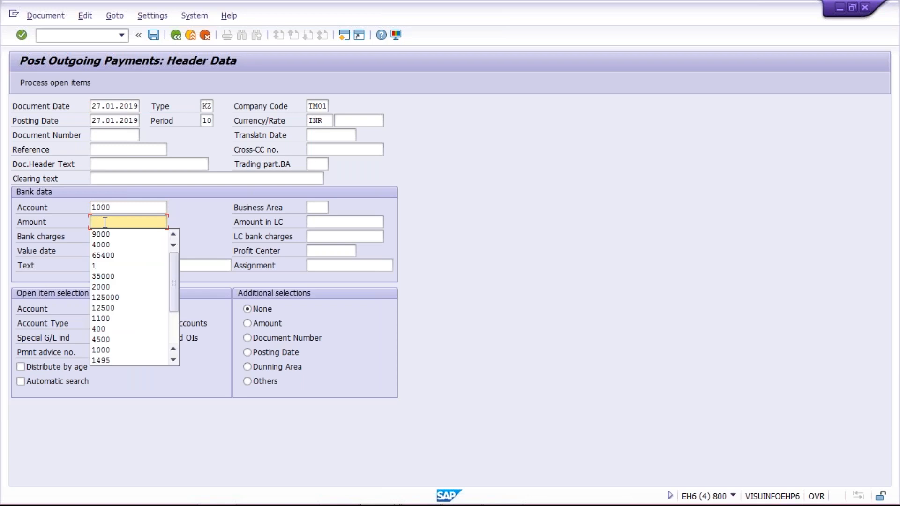
{"action": "type", "text": "4500"}
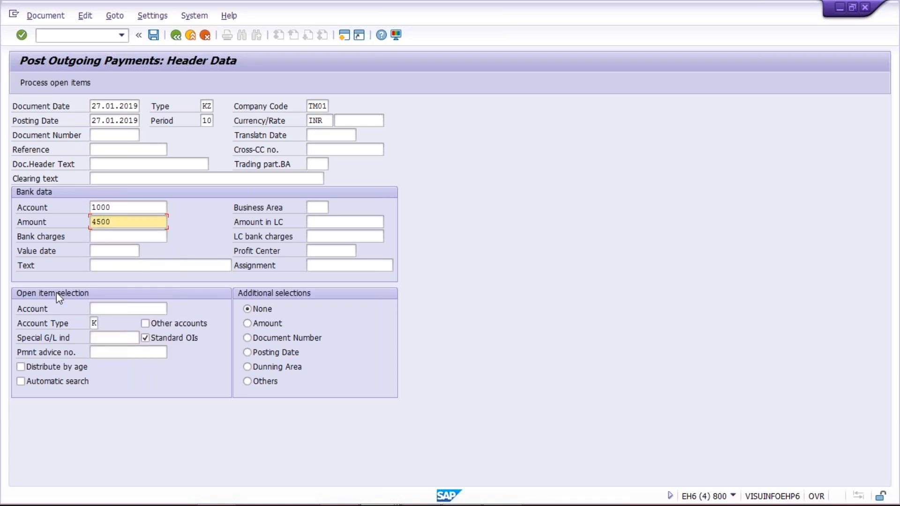
Step: Enter the account number of vendor RAHEZA BUILDER for open item selection and process its open items
{"action": "left_click", "coordinate": [111, 310]}
{"action": "left_click", "coordinate": [113, 319]}
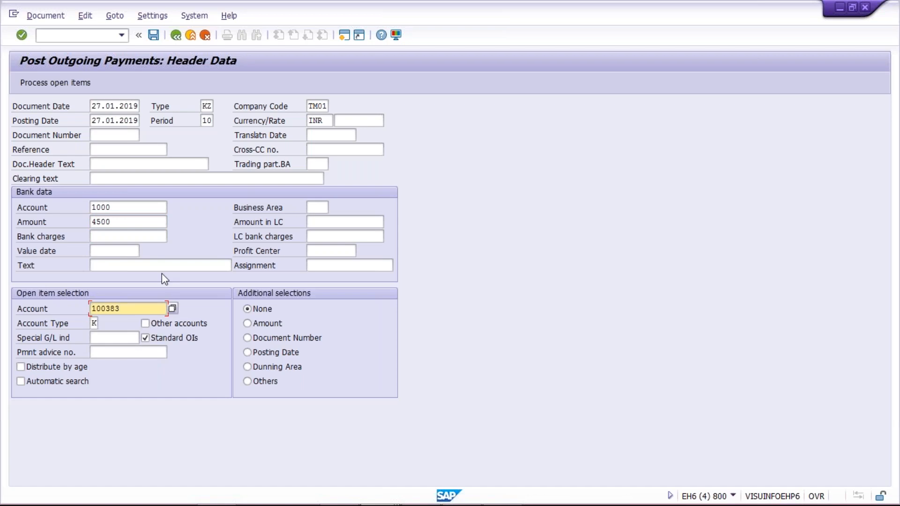
{"action": "left_click", "coordinate": [63, 84]}
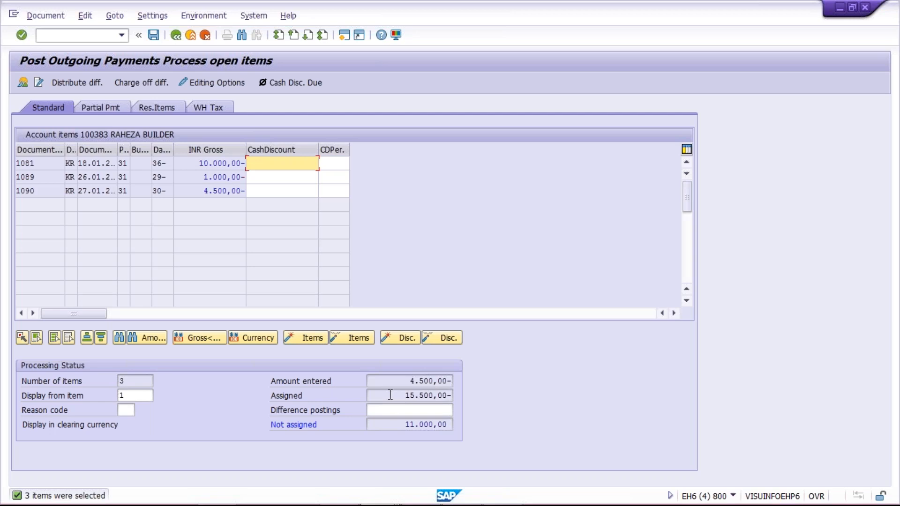
Step: Deactivate the 10.000 INR and 1.000 INR items, keep the 4.500 INR item active, and compare the entered and assigned amounts
{"action": "left_click_drag", "start_coordinate": [391, 396], "coordinate": [525, 408]}
{"action": "double_click", "coordinate": [191, 163]}
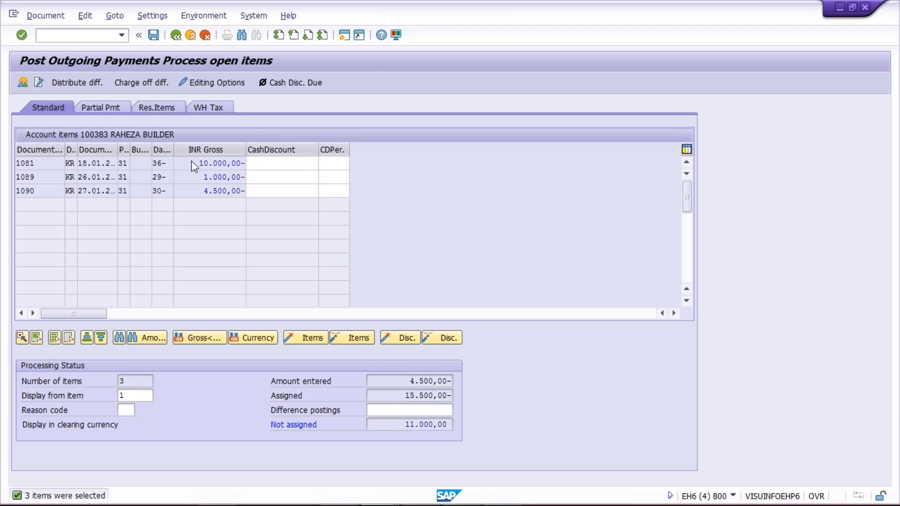
{"action": "left_click", "coordinate": [179, 191]}
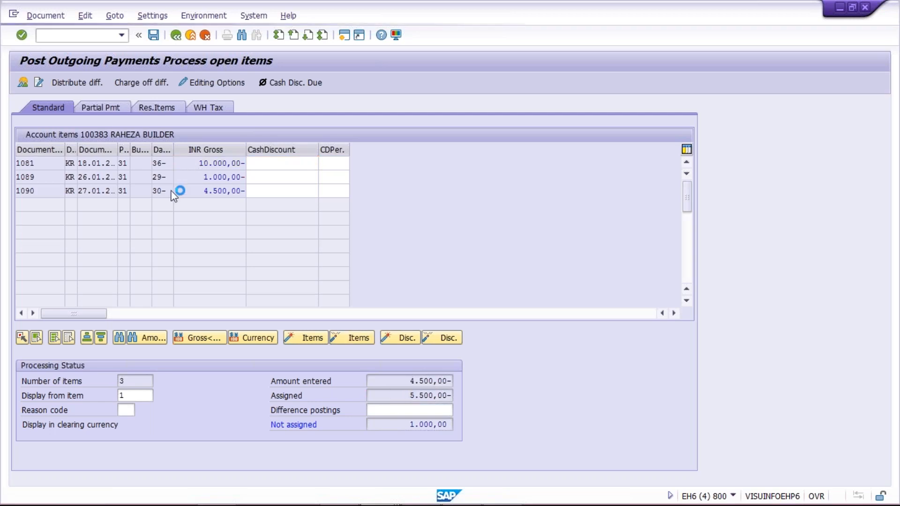
{"action": "left_click", "coordinate": [141, 185]}
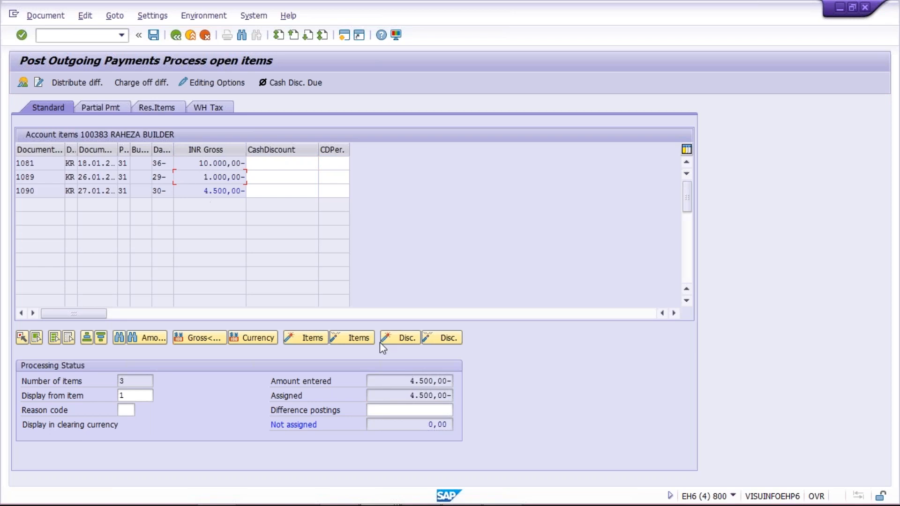
{"action": "double_click", "coordinate": [219, 192]}
{"action": "double_click", "coordinate": [393, 381]}
{"action": "double_click", "coordinate": [406, 396]}
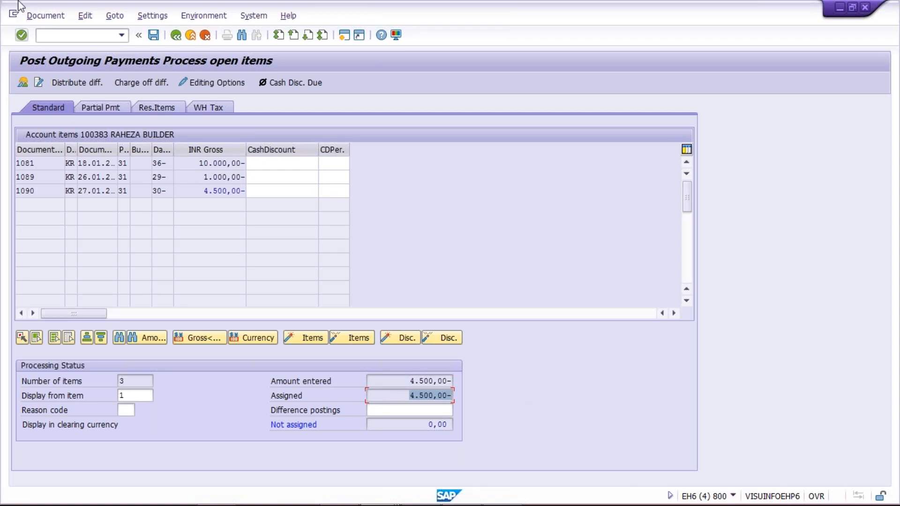
Step: Simulate the 4.500 INR outgoing payment to RAHEZA BUILDER and post the document
{"action": "left_click", "coordinate": [49, 21]}
{"action": "left_click", "coordinate": [53, 46]}
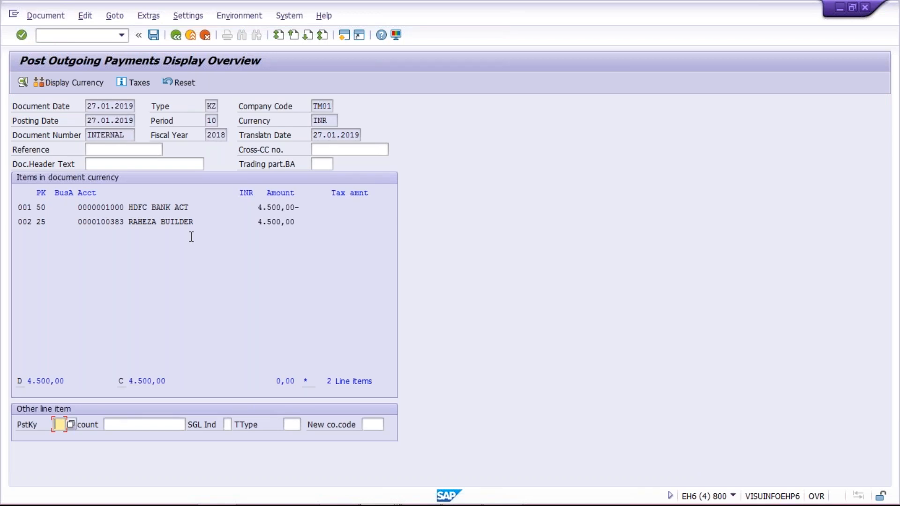
{"action": "left_click", "coordinate": [153, 37]}
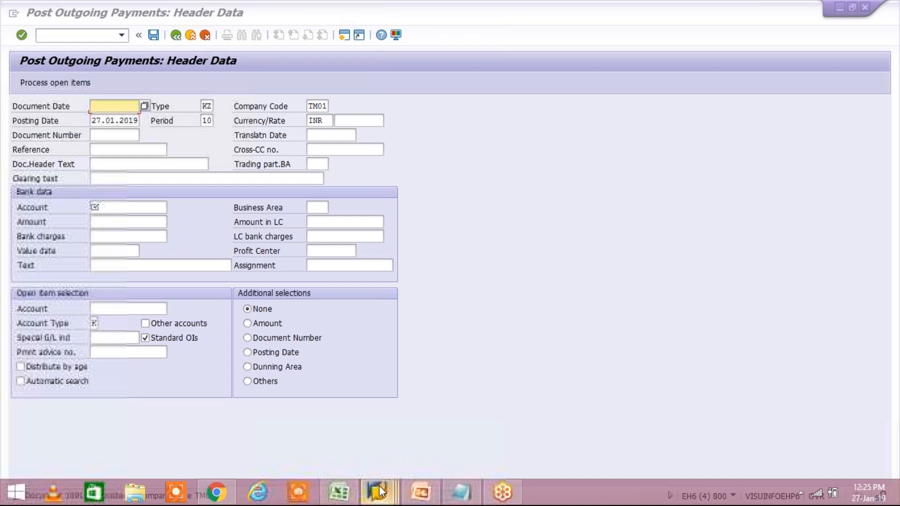
Step: Return to RAHEZA BUILDER's vendor line item list from the invoice 1090 display and refresh it to check the remaining open items
{"action": "left_click", "coordinate": [379, 487]}
{"action": "left_click", "coordinate": [378, 485]}
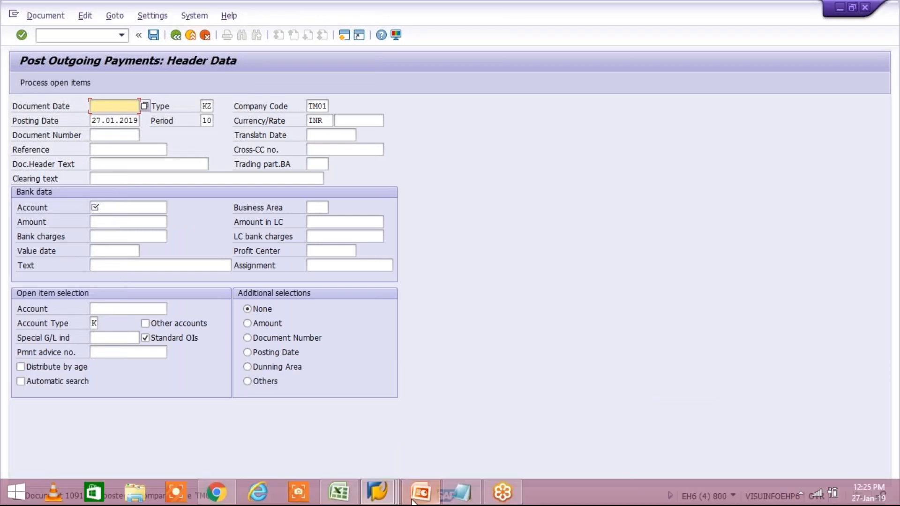
{"action": "left_click", "coordinate": [380, 495]}
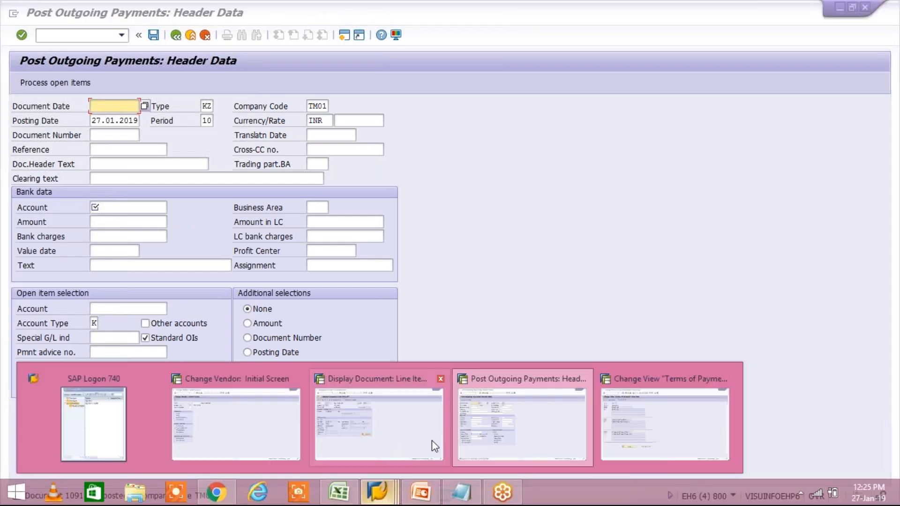
{"action": "left_click", "coordinate": [258, 435]}
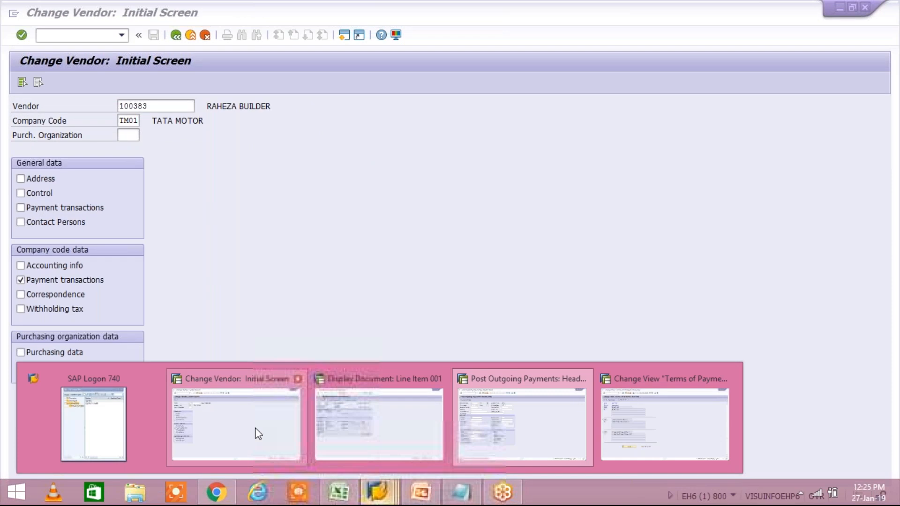
{"action": "left_click", "coordinate": [389, 431]}
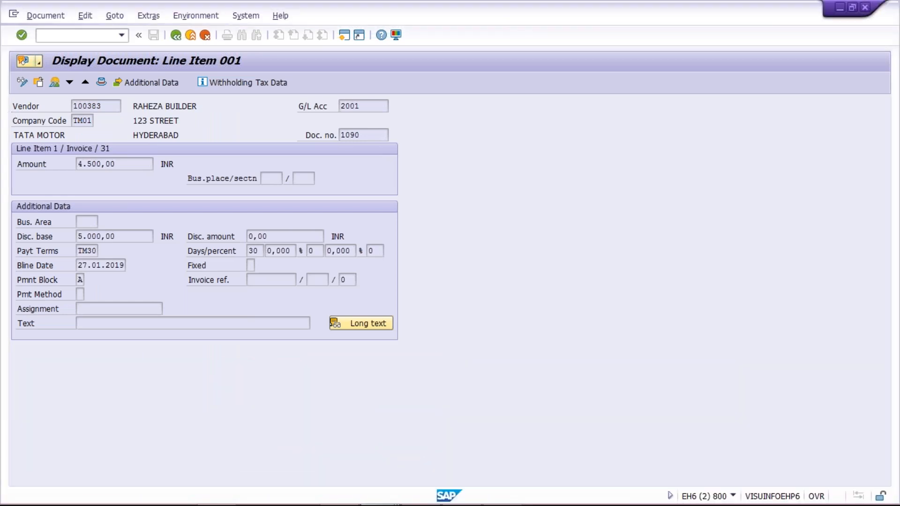
{"action": "key", "text": "F3"}
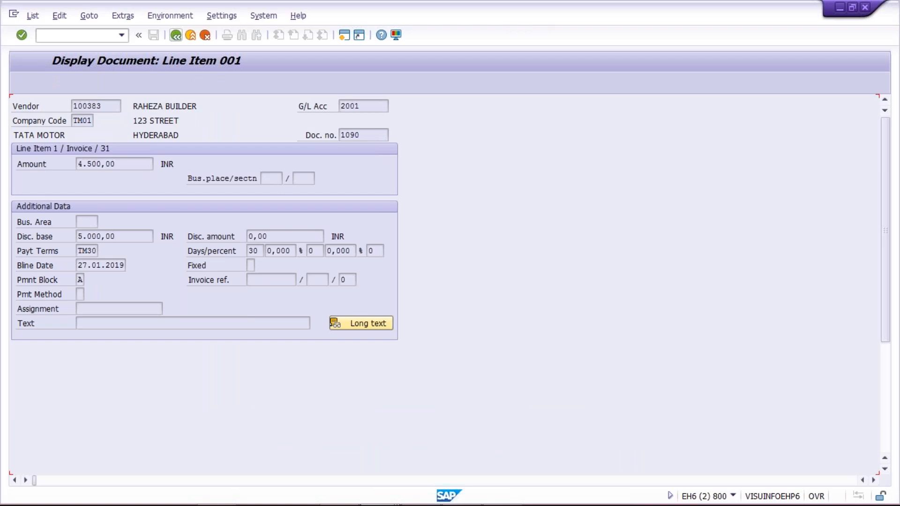
{"action": "left_click", "coordinate": [35, 18]}
{"action": "left_click", "coordinate": [47, 47]}
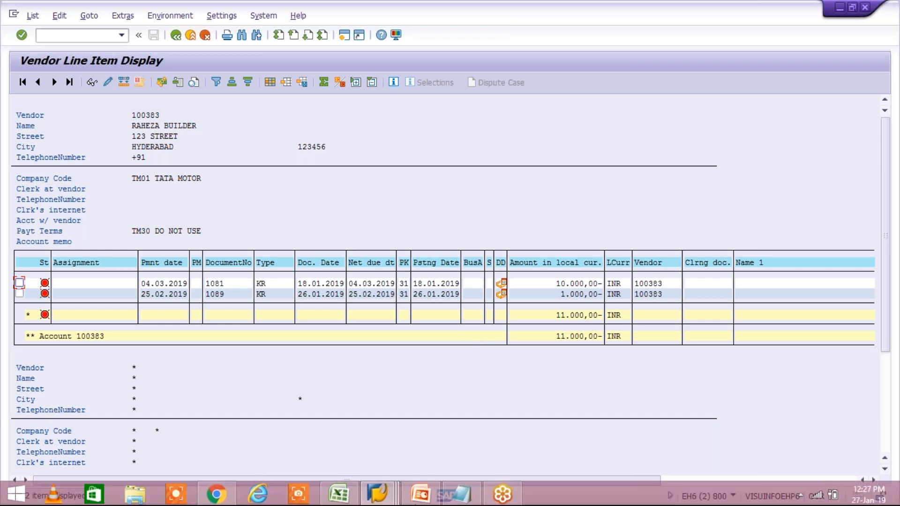
Step: Switch to the Block at TOP presentation in PowerPoint and view its second slide
{"action": "mouse_move", "coordinate": [416, 494]}
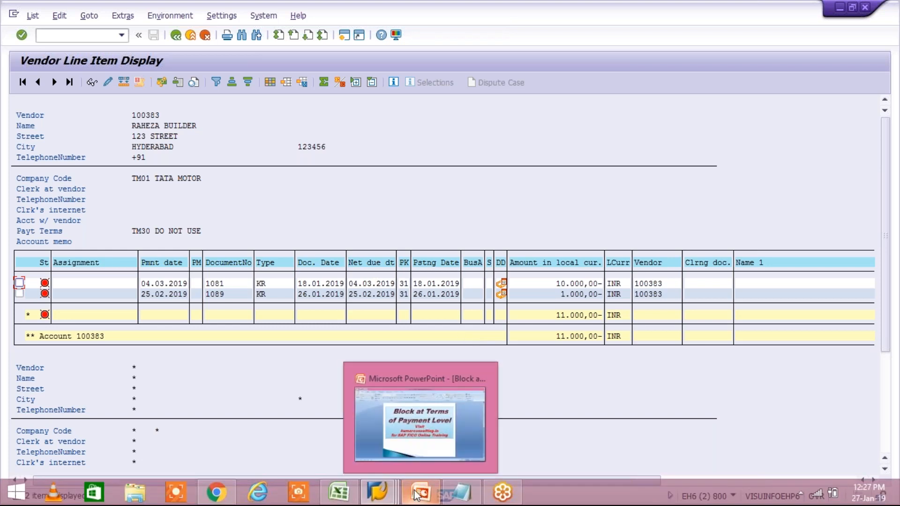
{"action": "left_click", "coordinate": [361, 376]}
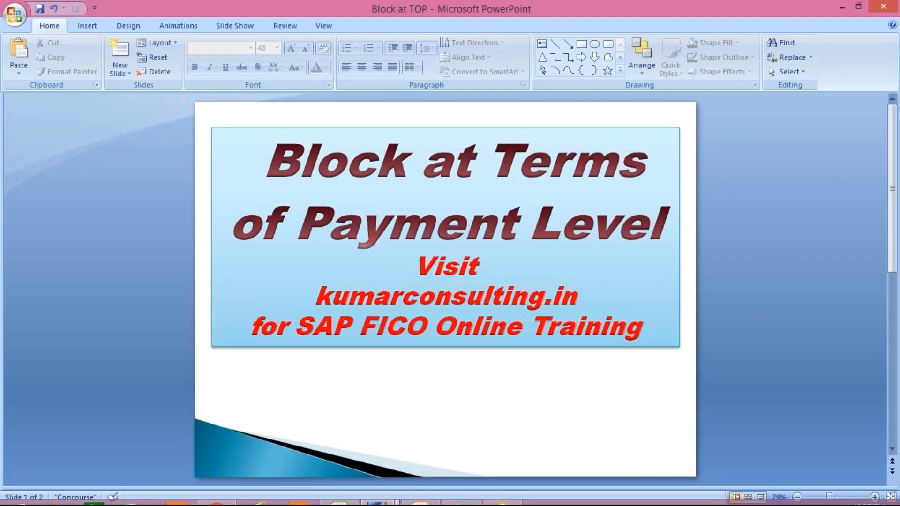
{"action": "scroll", "coordinate": [275, 285], "scroll_direction": "down", "scroll_amount": 3}
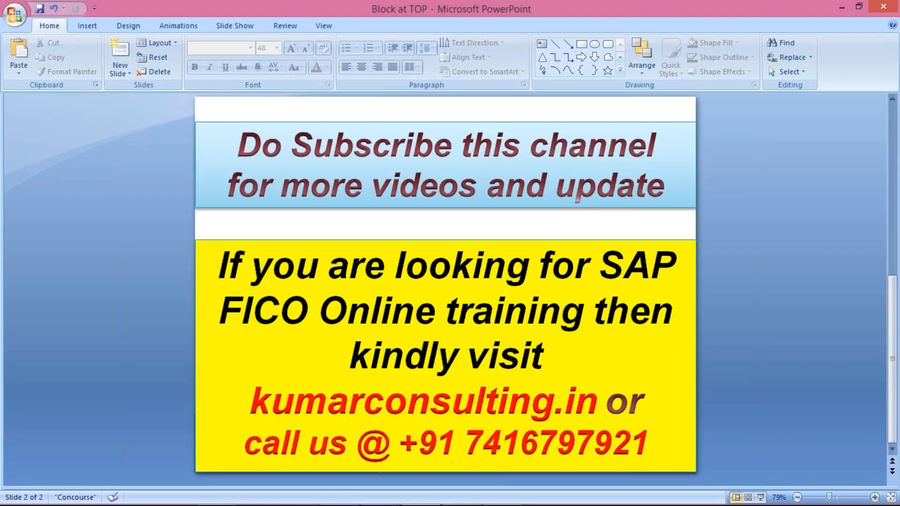